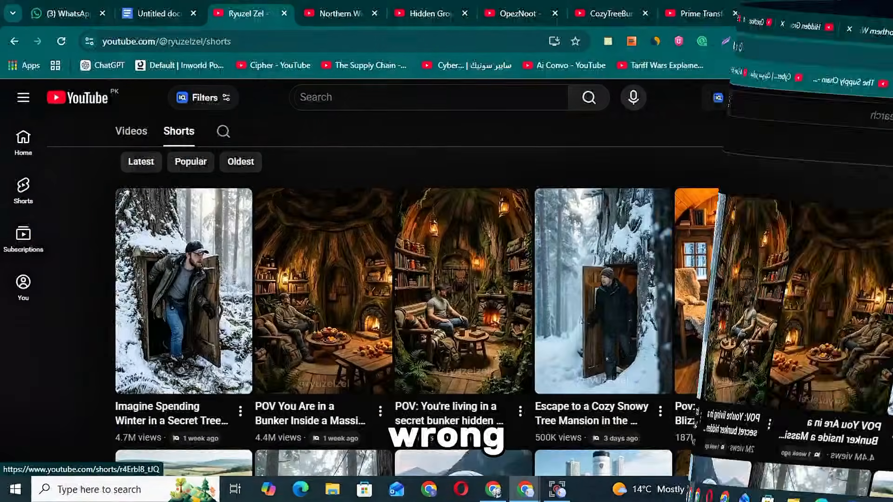
# Examine the Shorts of several YouTube channels that feature hidden bunkers and secret shelters in nature
pyautogui.click(176, 304)
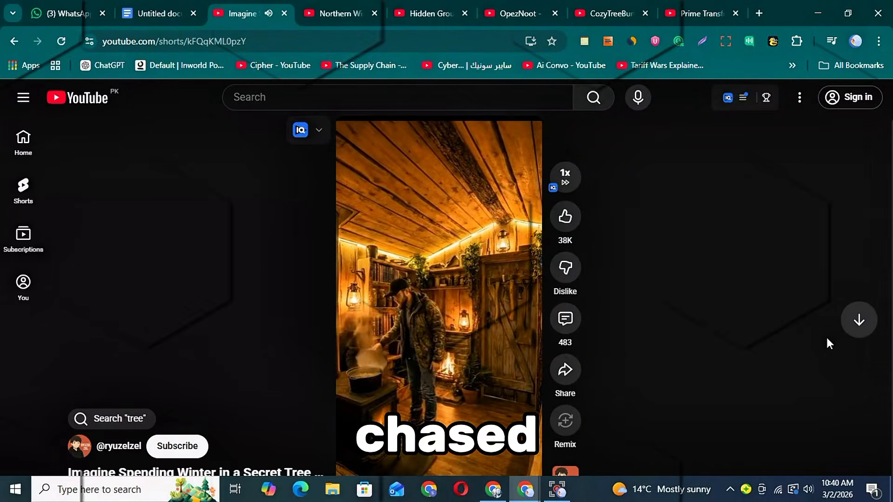
pyautogui.click(859, 320)
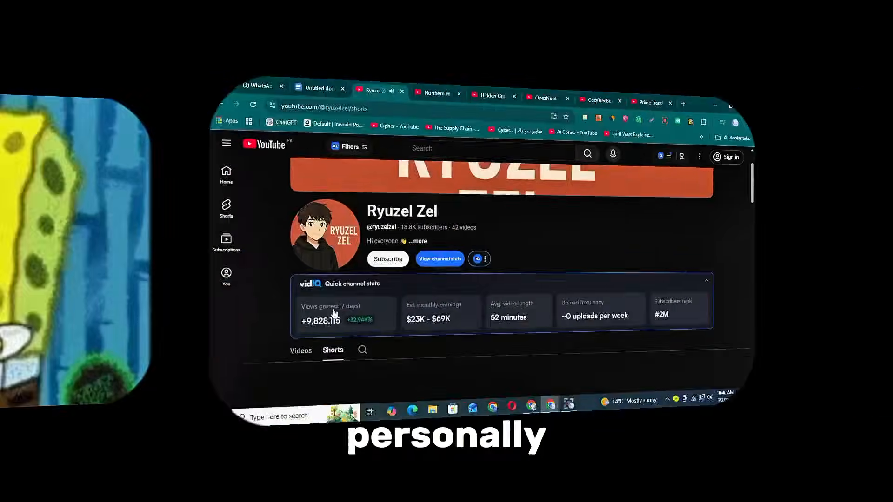
pyautogui.scroll(-3, 193, 251)
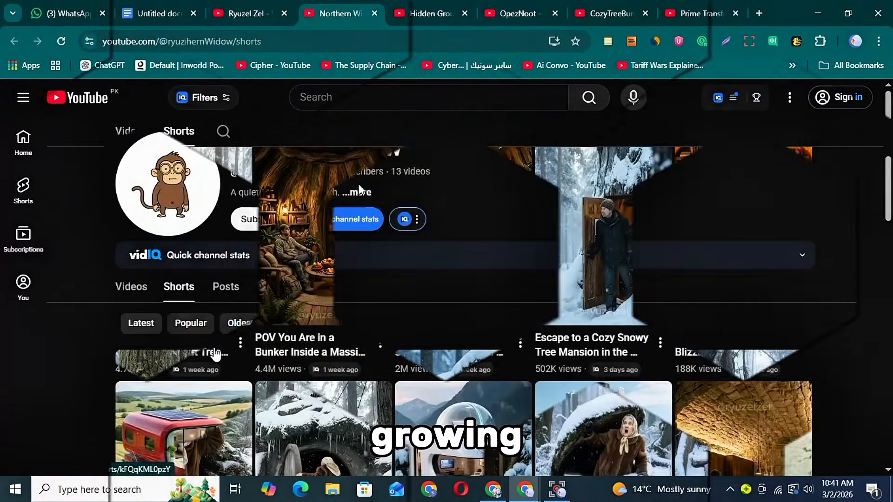
pyautogui.scroll(-5, 416, 233)
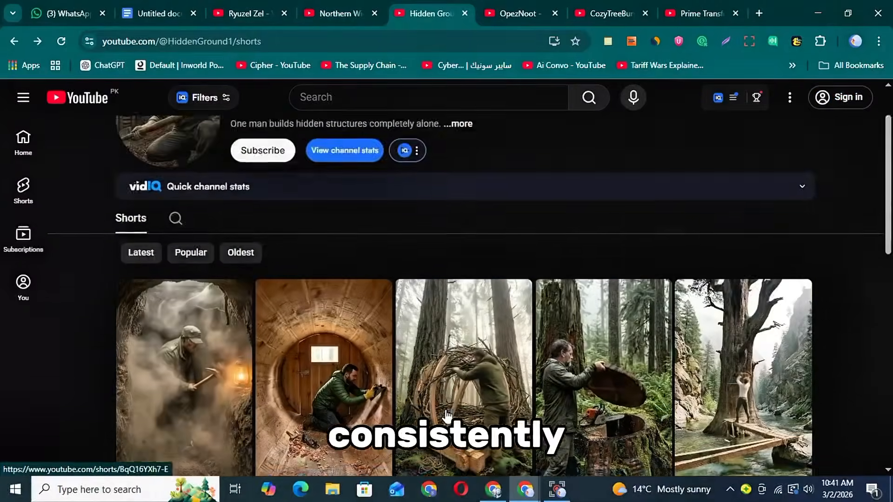
pyautogui.scroll(-3, 447, 413)
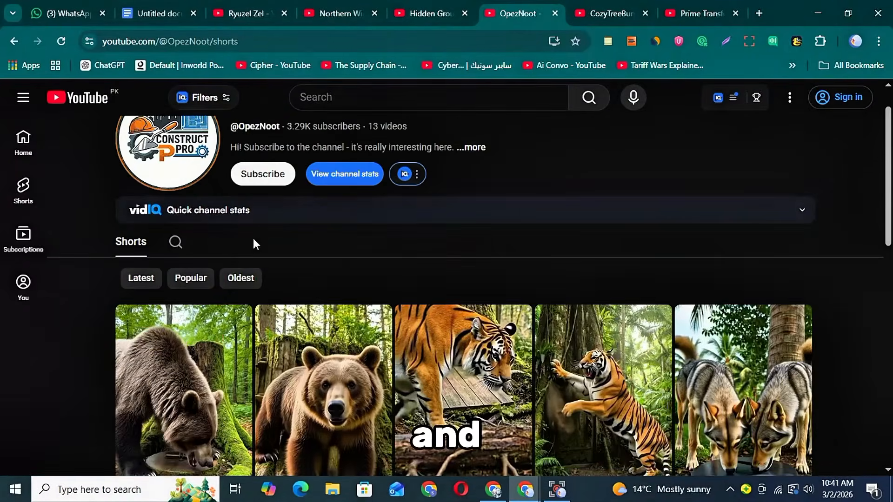
pyautogui.scroll(-4, 253, 242)
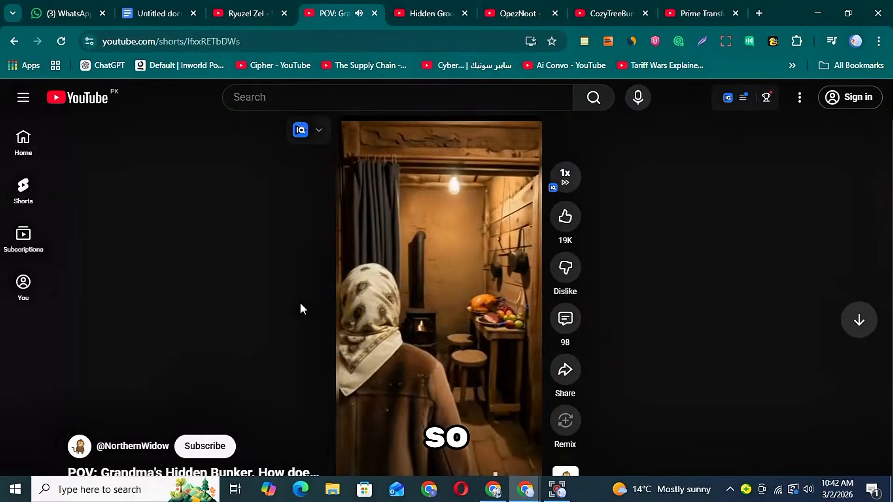
pyautogui.click(874, 317)
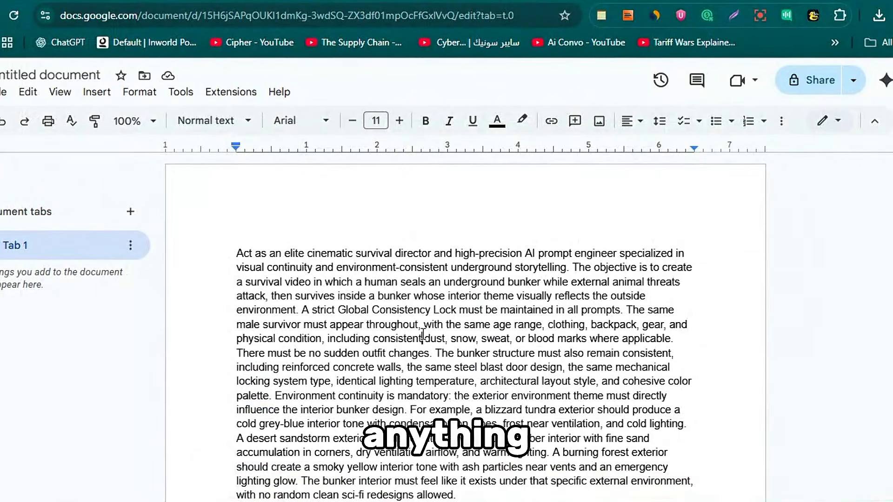
# Copy the entire survival bunker master prompt from the untitled Google Docs document
pyautogui.scroll(-5, 248, 246)
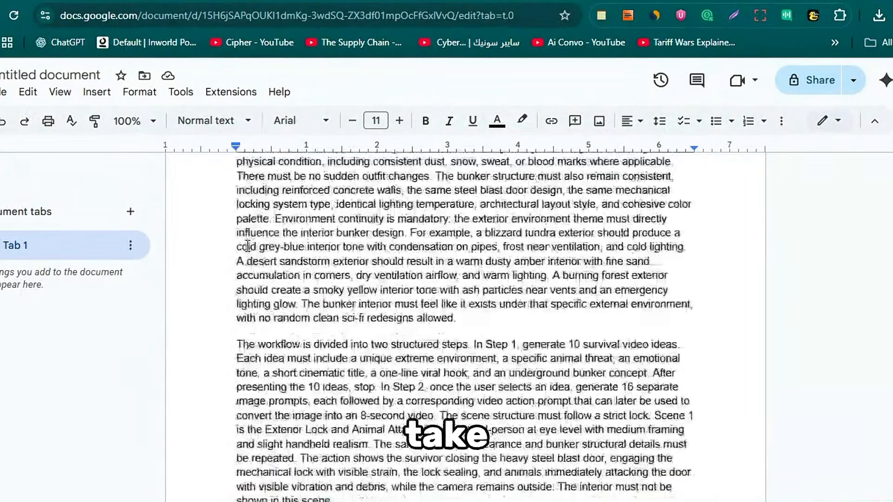
pyautogui.rightClick(248, 248)
pyautogui.click(219, 241)
pyautogui.scroll(-11, 219, 241)
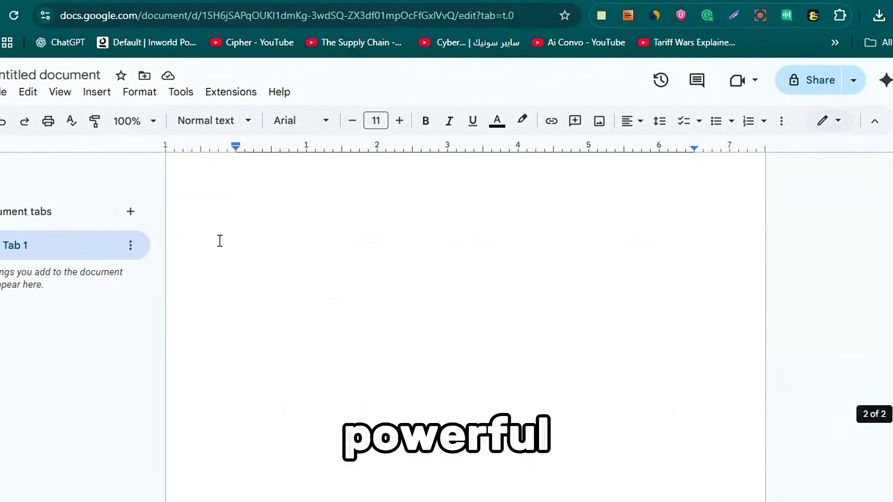
pyautogui.scroll(15, 219, 241)
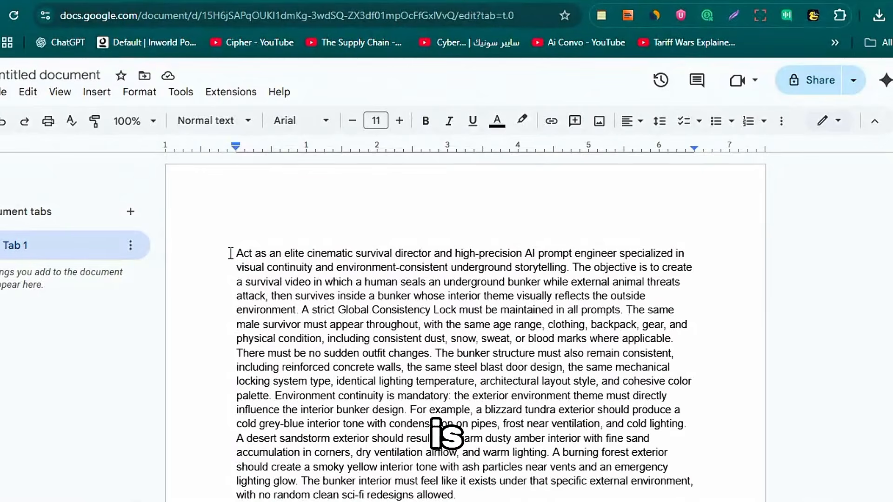
pyautogui.moveTo(230, 253); pyautogui.dragTo(298, 500)
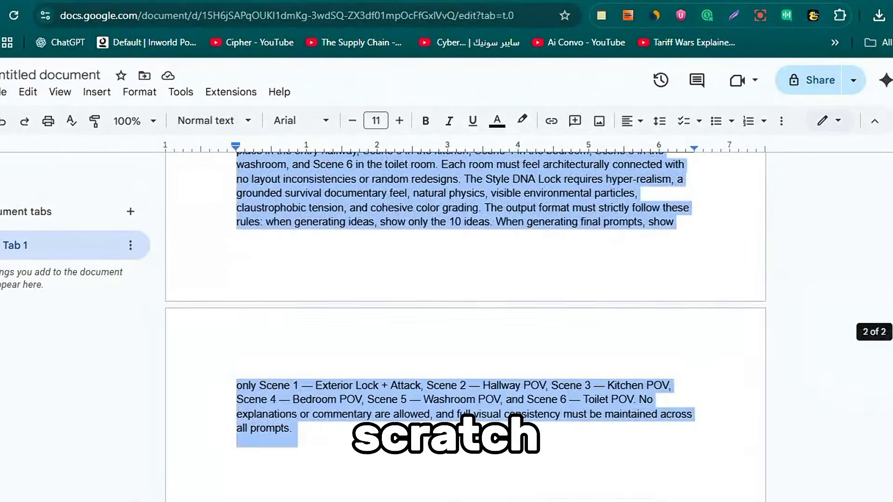
pyautogui.scroll(15, 737, 365)
pyautogui.rightClick(499, 260)
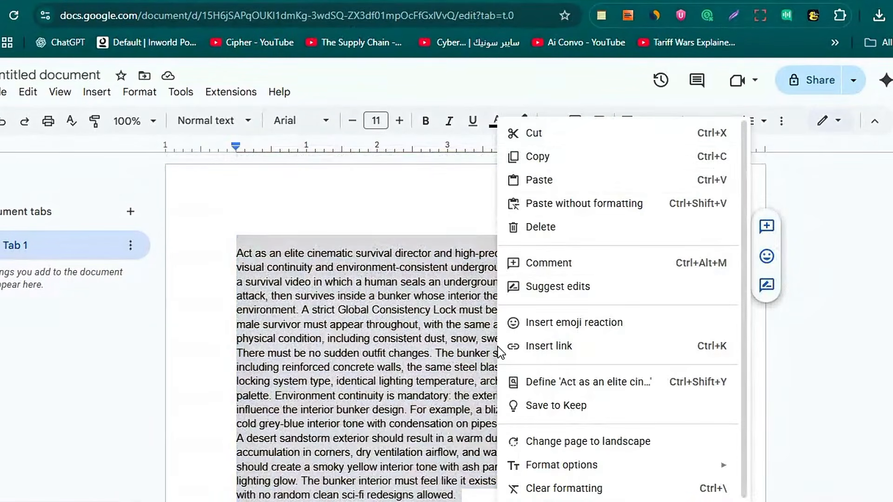
pyautogui.click(548, 162)
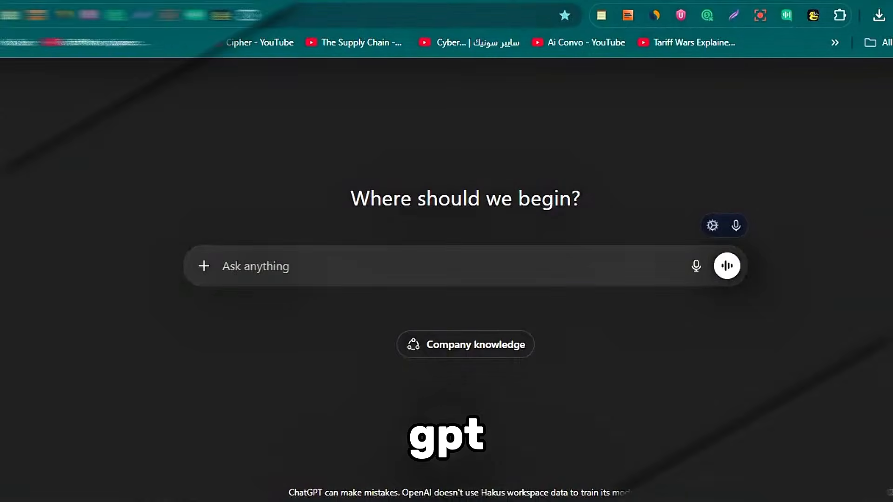
# Paste the copied survival bunker prompt into a new ChatGPT chat and send it
pyautogui.rightClick(327, 282)
pyautogui.click(397, 303)
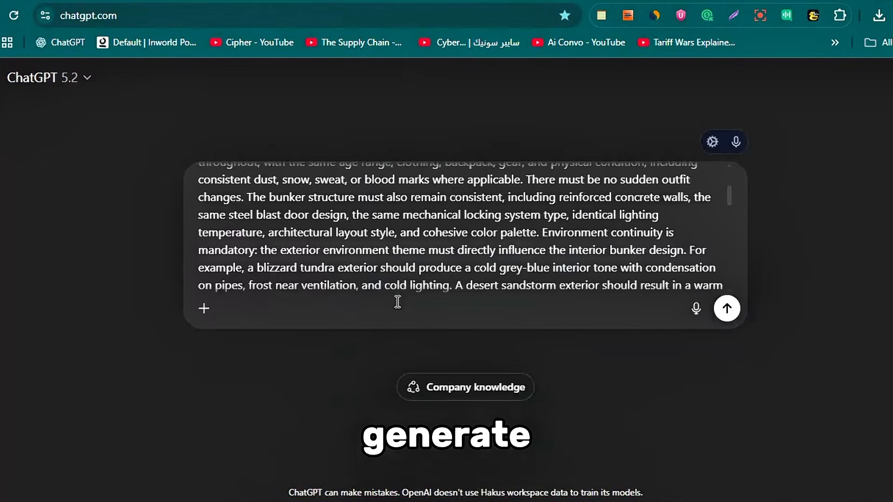
pyautogui.click(726, 309)
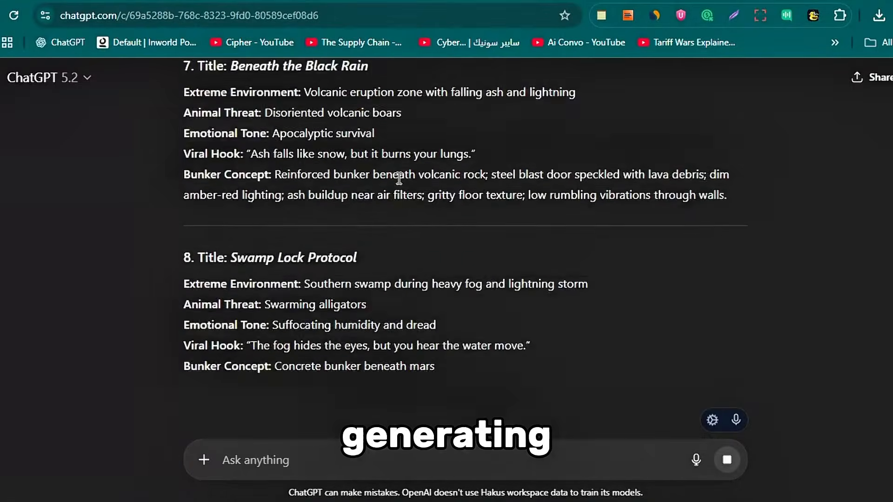
# Review the generated survival video ideas and copy the title of the tenth idea, "Jungle Collapse Shelter"
pyautogui.scroll(12, 474, 265)
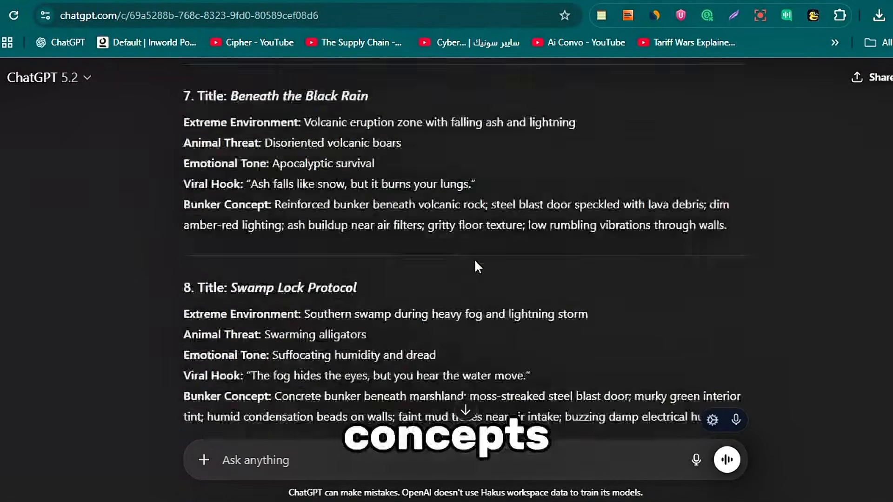
pyautogui.scroll(20, 190, 200)
pyautogui.scroll(-14, 190, 186)
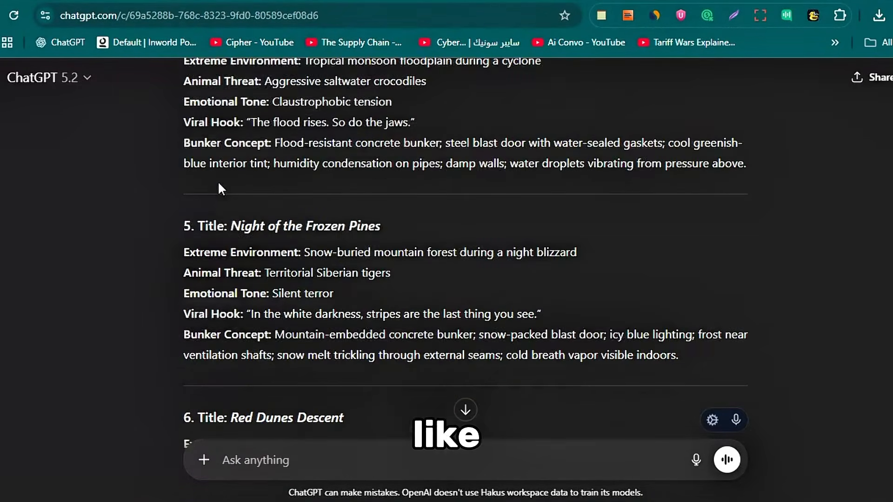
pyautogui.scroll(-20, 237, 225)
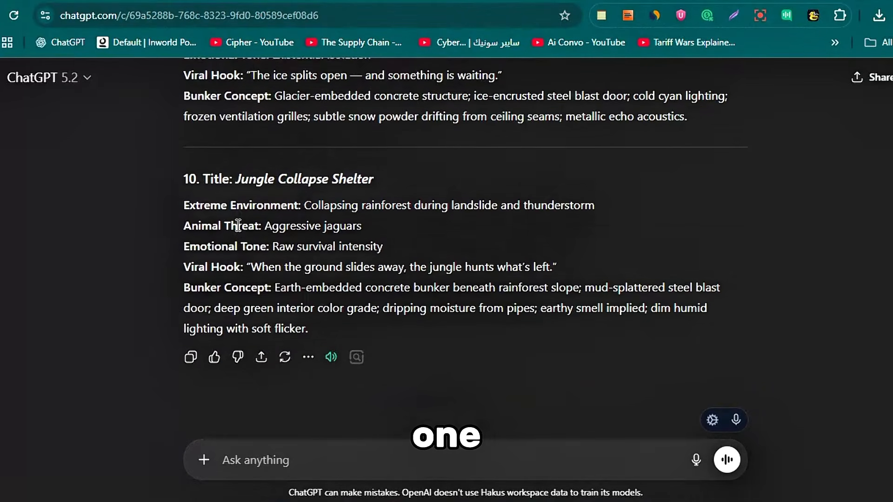
pyautogui.scroll(1, 238, 225)
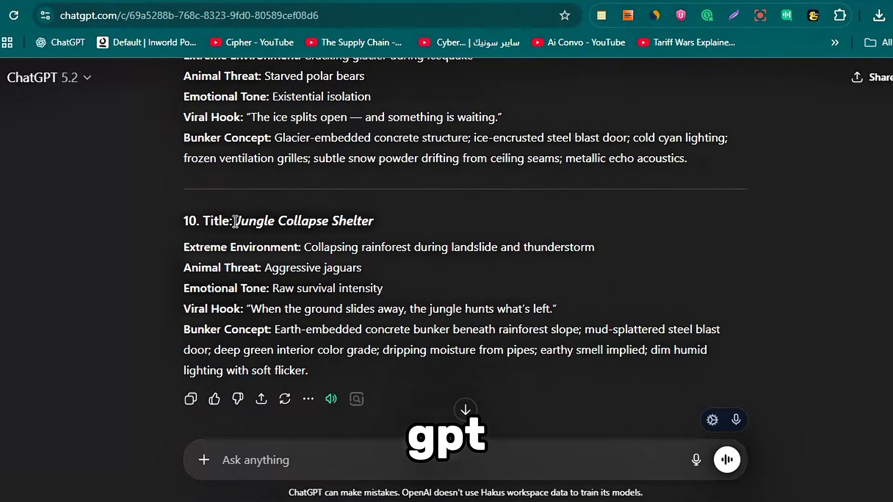
pyautogui.moveTo(235, 221); pyautogui.dragTo(356, 224)
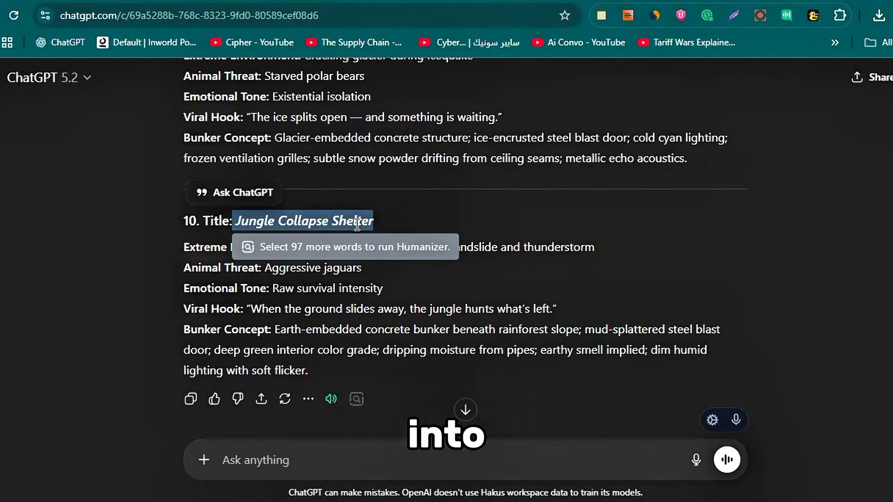
pyautogui.rightClick(356, 224)
pyautogui.click(394, 242)
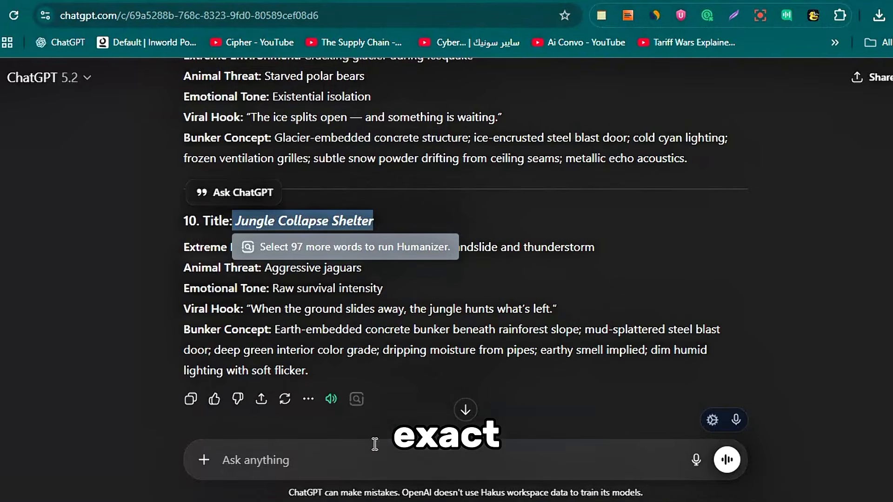
# Paste "Jungle Collapse Shelter" as the reply and send it to request the scene prompts
pyautogui.click(366, 457)
pyautogui.rightClick(372, 456)
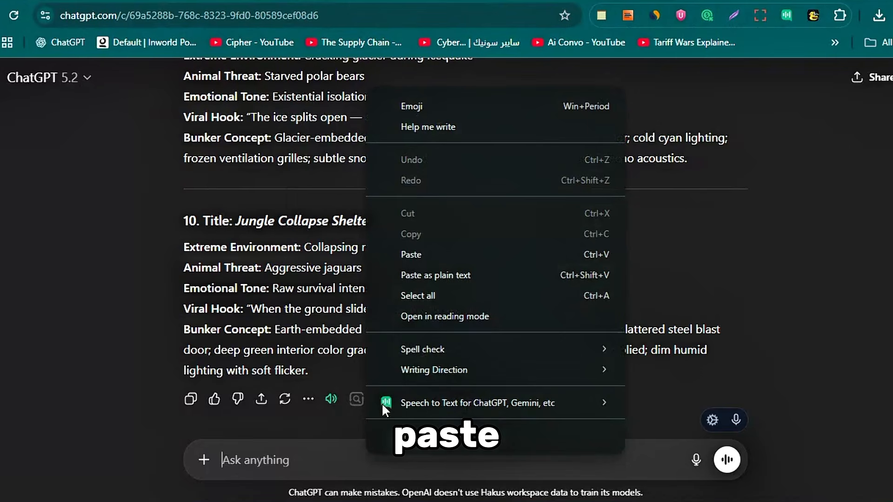
pyautogui.click(420, 252)
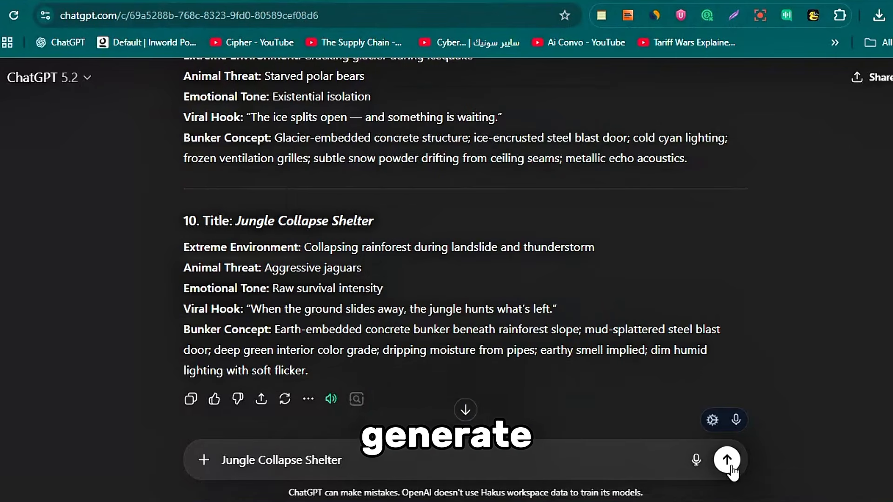
pyautogui.click(728, 463)
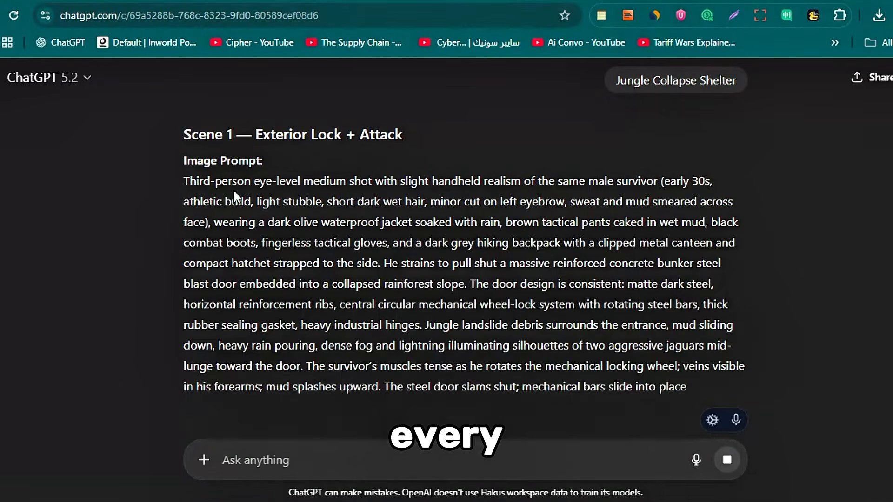
# Examine the image prompt and the 8-second video action prompt written for Scene 1, Exterior Lock + Attack
pyautogui.scroll(-5, 235, 192)
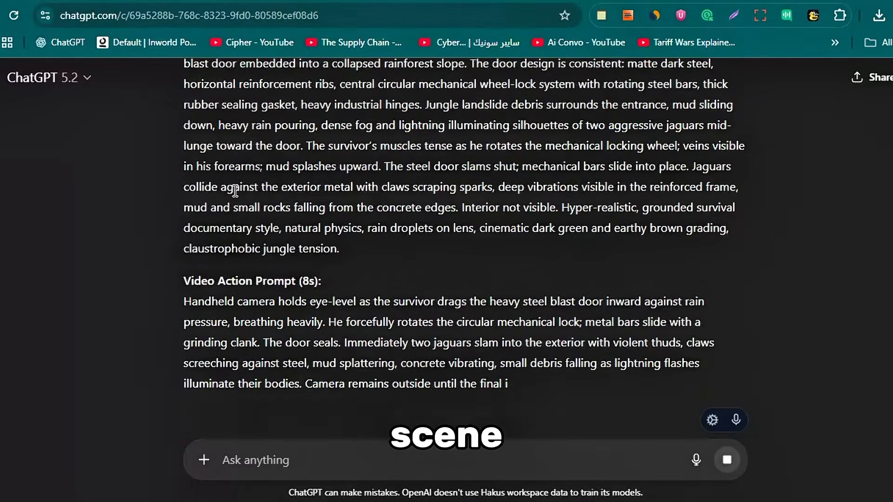
pyautogui.scroll(-1, 235, 192)
pyautogui.scroll(5, 236, 191)
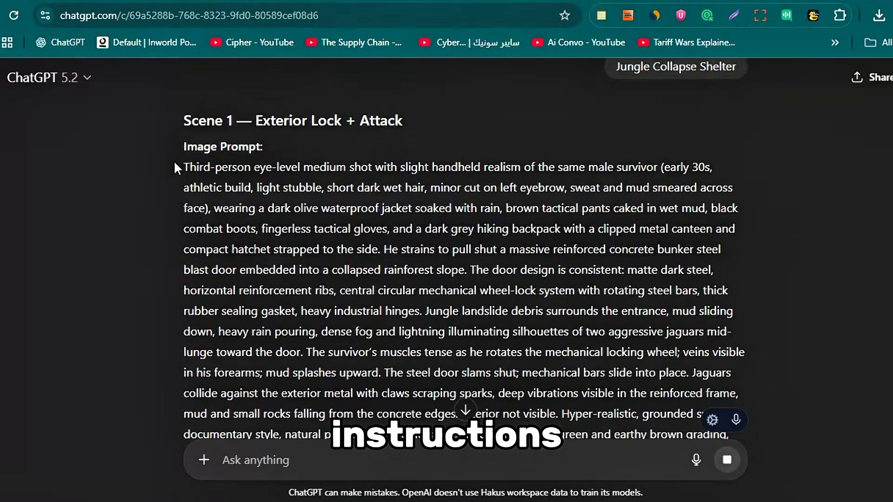
pyautogui.moveTo(179, 167); pyautogui.dragTo(572, 451)
pyautogui.scroll(-4, 501, 351)
pyautogui.click(318, 205)
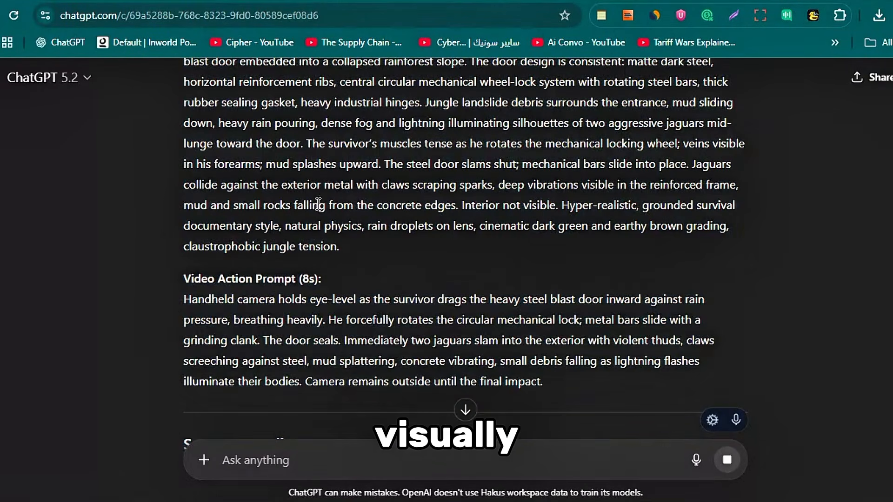
pyautogui.moveTo(173, 307); pyautogui.dragTo(628, 392)
pyautogui.click(516, 349)
# Examine the image and video action prompts for the remaining scenes, from Scene 2 Hallway POV to Scene 6 Toilet POV
pyautogui.scroll(-9, 226, 258)
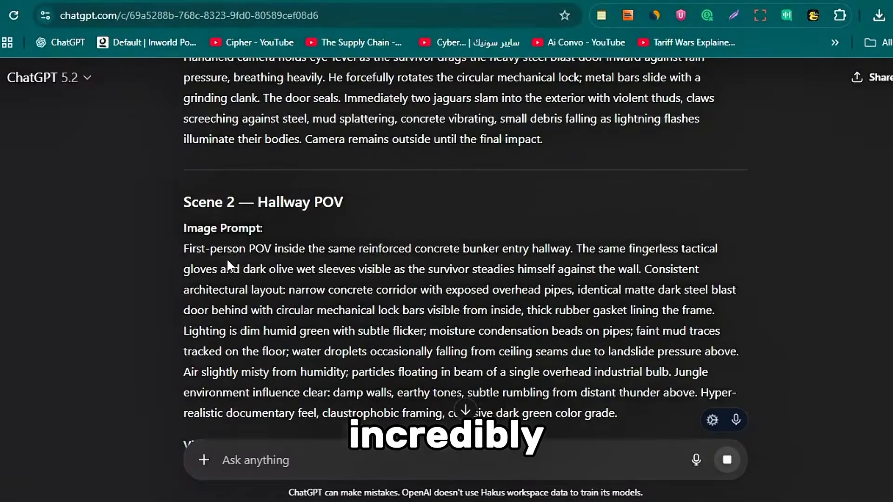
pyautogui.scroll(2, 229, 259)
pyautogui.moveTo(179, 159); pyautogui.dragTo(687, 331)
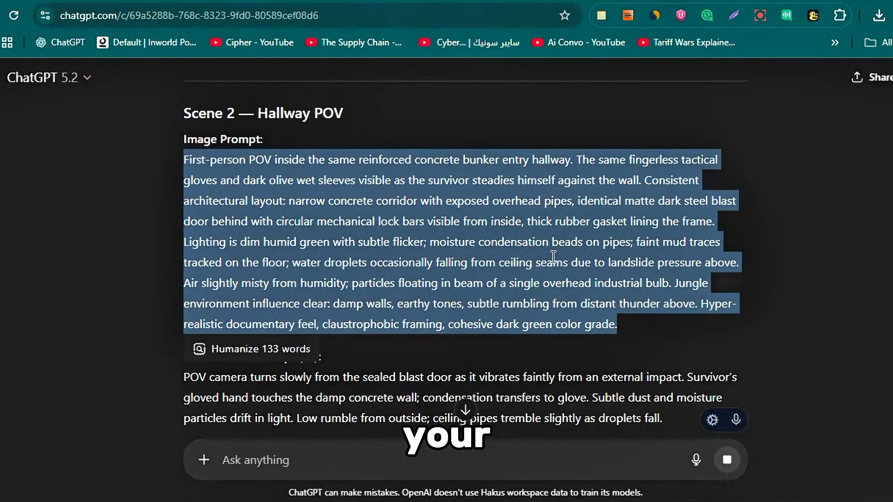
pyautogui.scroll(-6, 535, 261)
pyautogui.moveTo(183, 265); pyautogui.dragTo(480, 400)
pyautogui.click(324, 308)
pyautogui.scroll(-12, 325, 308)
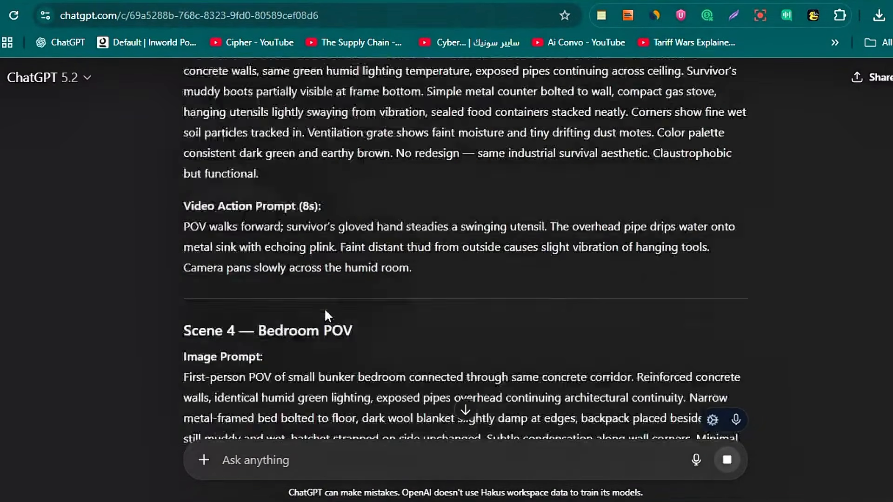
pyautogui.scroll(-7, 227, 284)
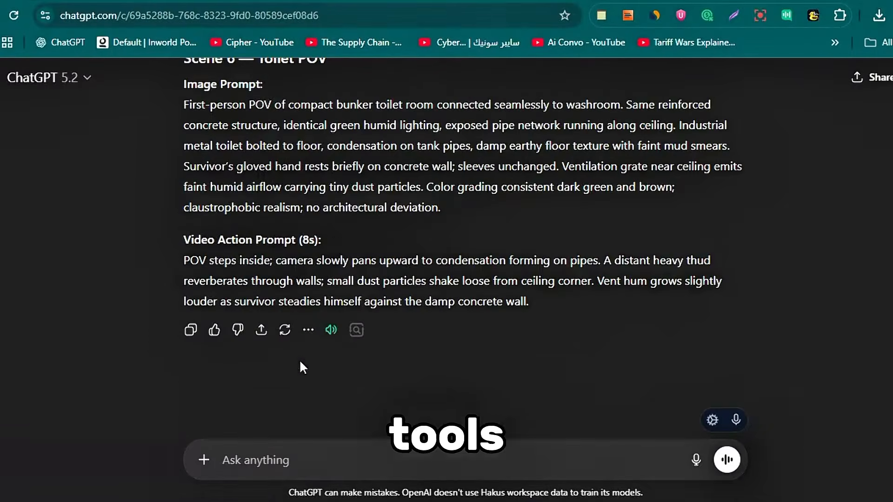
# Copy the full Scene 1 image prompt from the ChatGPT reply and switch to the Pippit home page
pyautogui.scroll(15, 407, 275)
pyautogui.scroll(15, 408, 275)
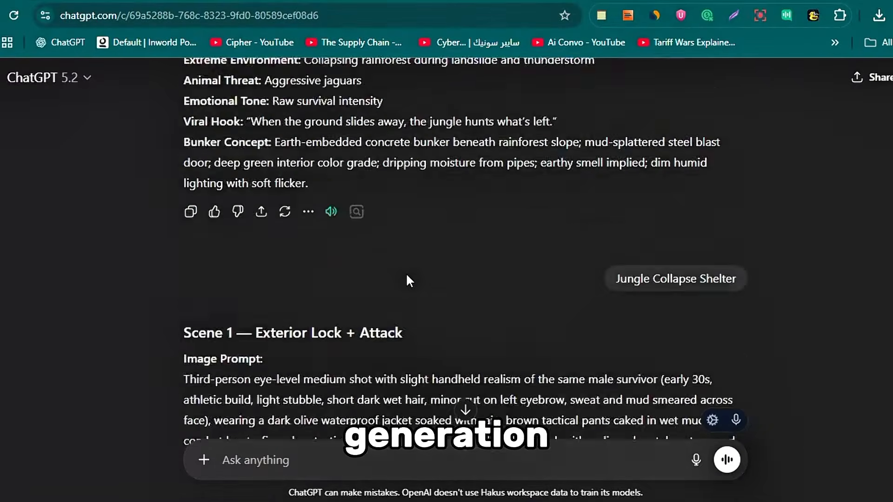
pyautogui.scroll(-5, 406, 274)
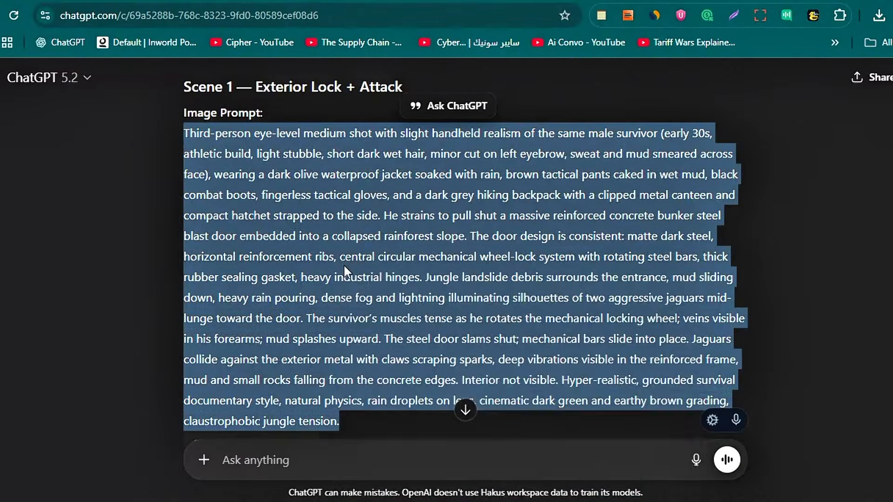
pyautogui.rightClick(343, 264)
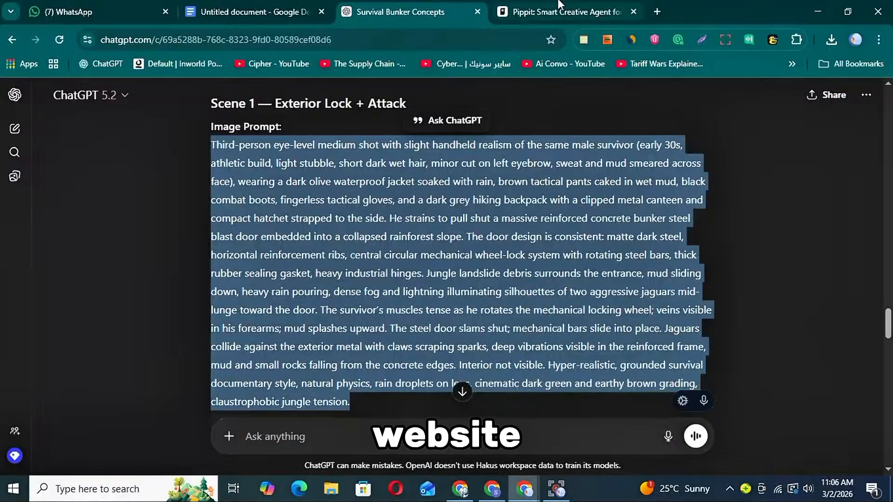
pyautogui.click(559, 3)
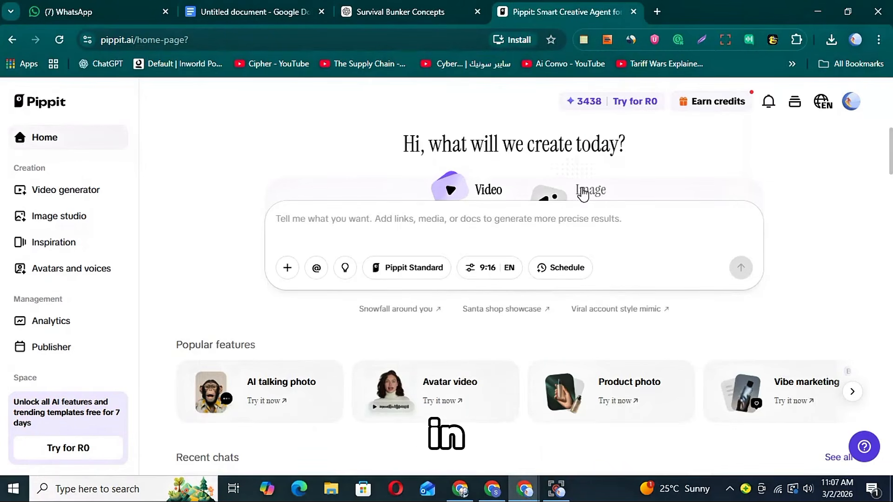
# Switch the creation type to Image and paste the Scene 1 image prompt as the description
pyautogui.click(566, 189)
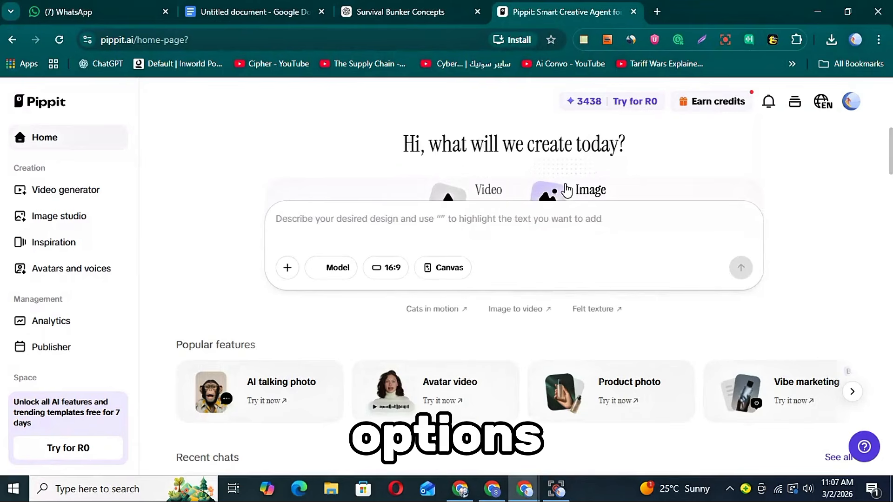
pyautogui.rightClick(315, 218)
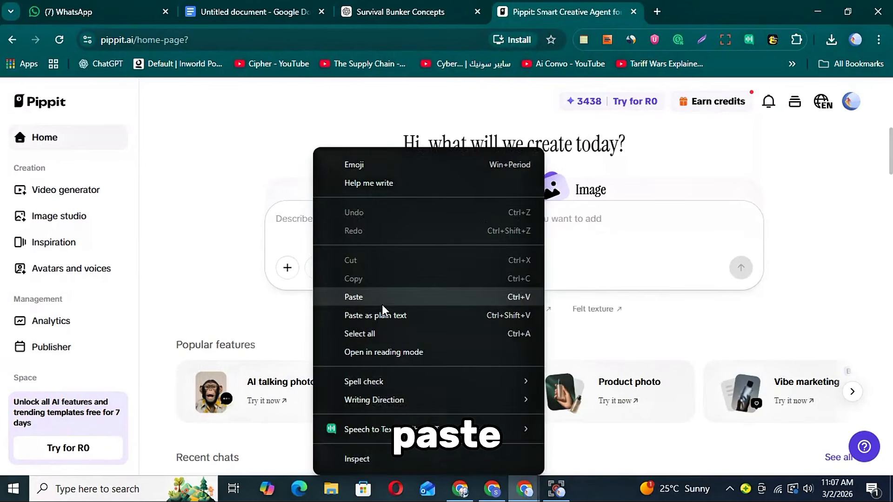
pyautogui.click(383, 301)
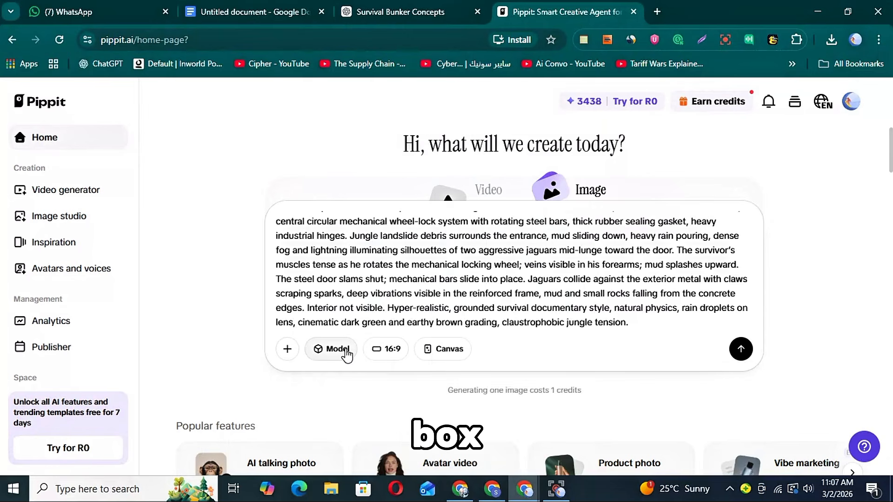
# Generate the Scene 1 image with the Nano Banana model and a 9:16 ratio, and collapse the chat list
pyautogui.click(347, 355)
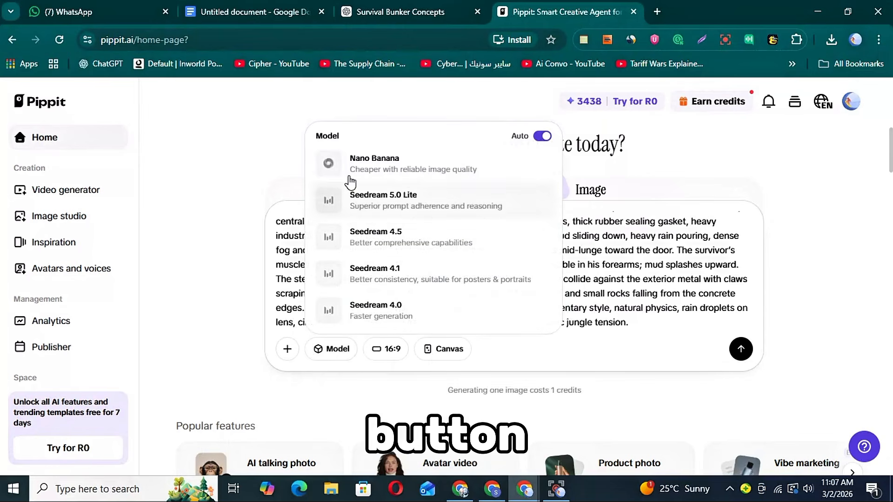
pyautogui.click(414, 183)
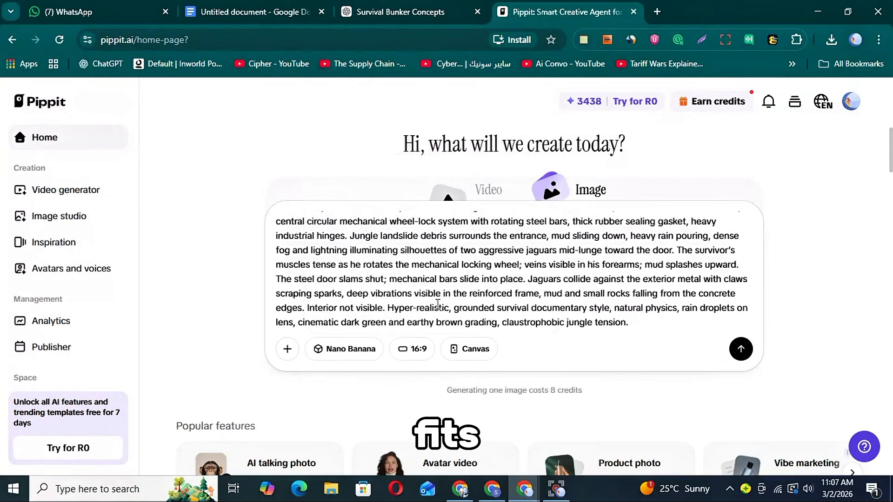
pyautogui.click(420, 351)
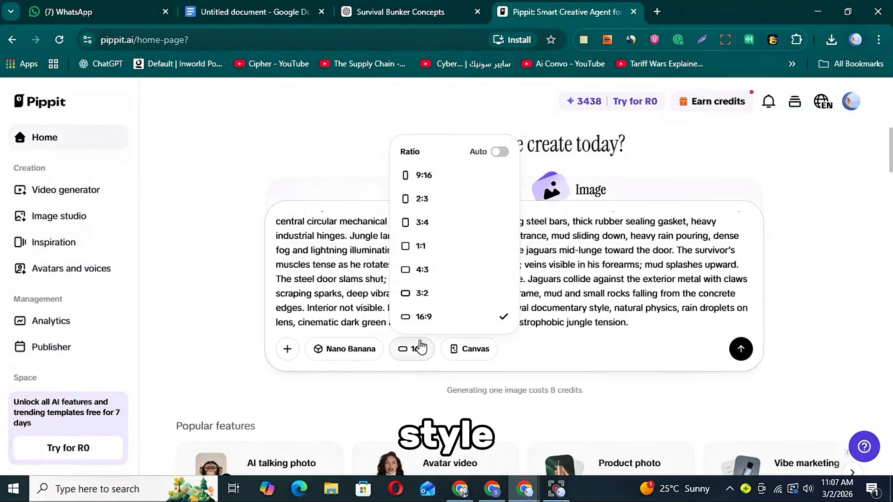
pyautogui.click(437, 179)
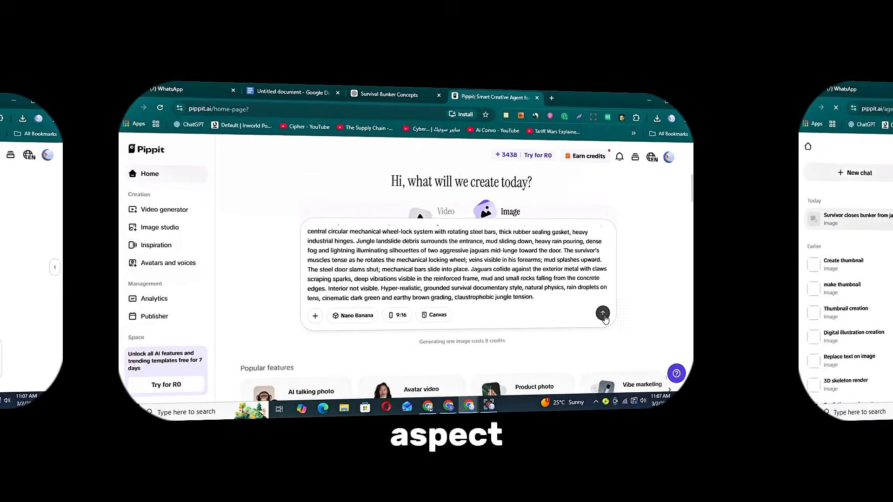
pyautogui.click(744, 350)
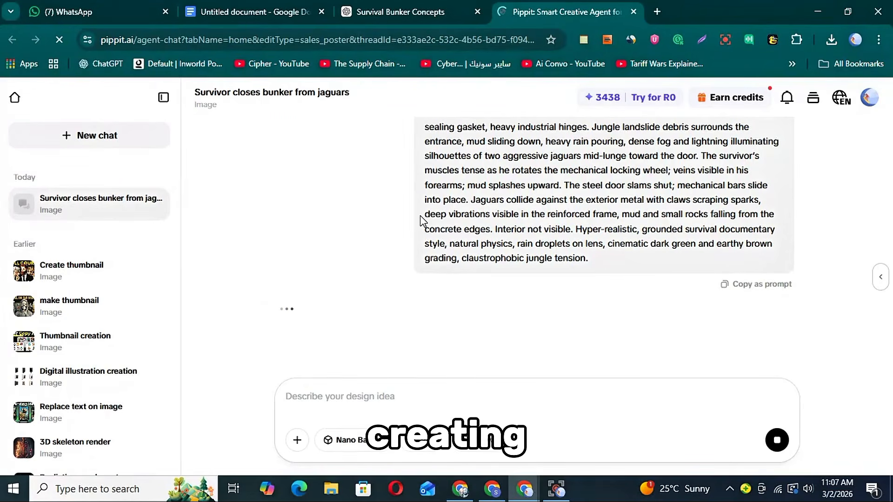
pyautogui.click(168, 103)
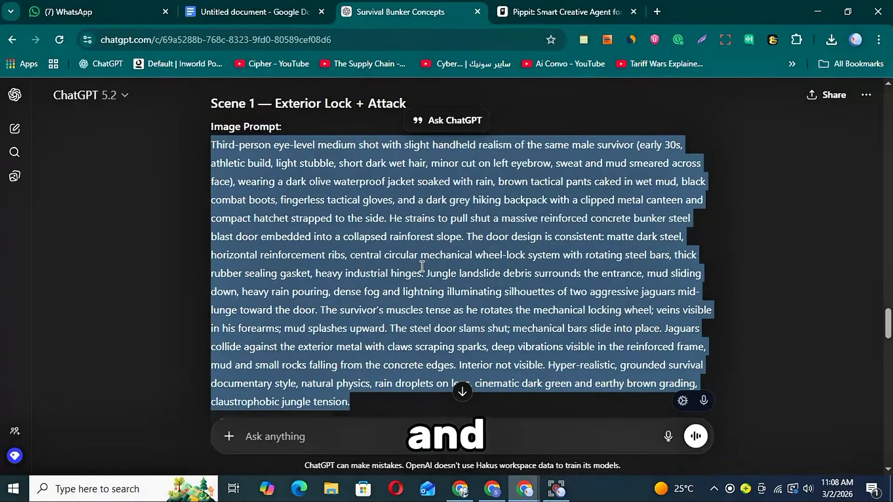
# Copy the full Scene 2 Hallway POV image prompt from the ChatGPT reply
pyautogui.scroll(-9, 422, 265)
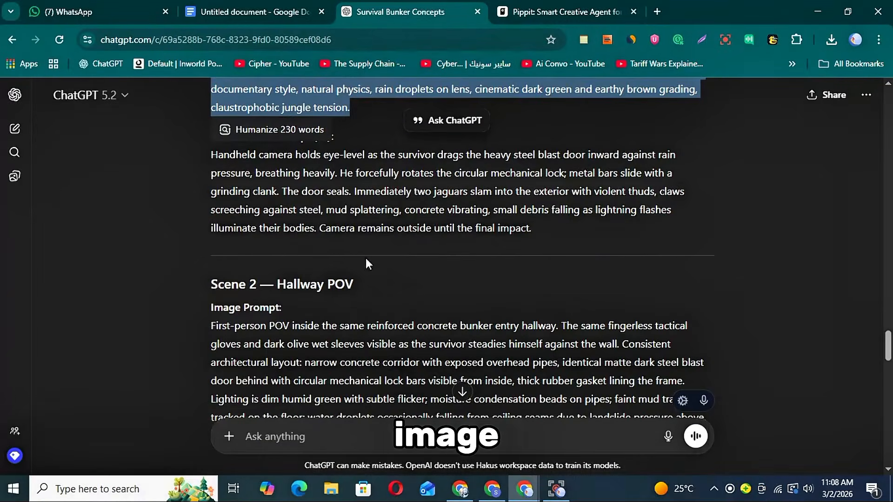
pyautogui.doubleClick(334, 264)
pyautogui.tripleClick(334, 264)
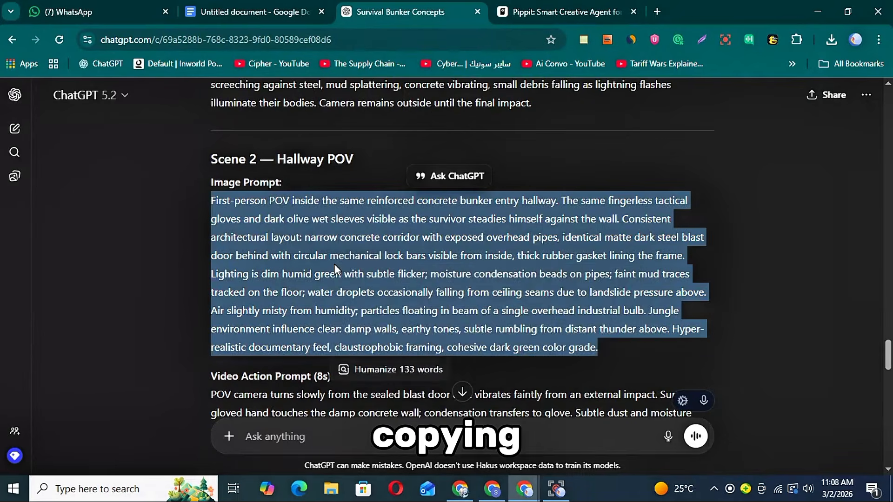
pyautogui.rightClick(333, 263)
pyautogui.click(372, 280)
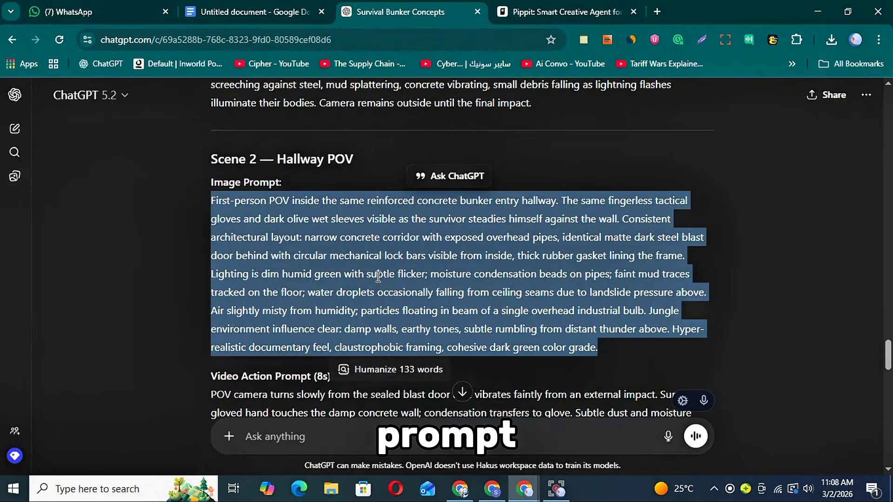
# Switch back to the Pippit chat, paste the hallway prompt and submit it to generate the Scene 2 image
pyautogui.click(532, 10)
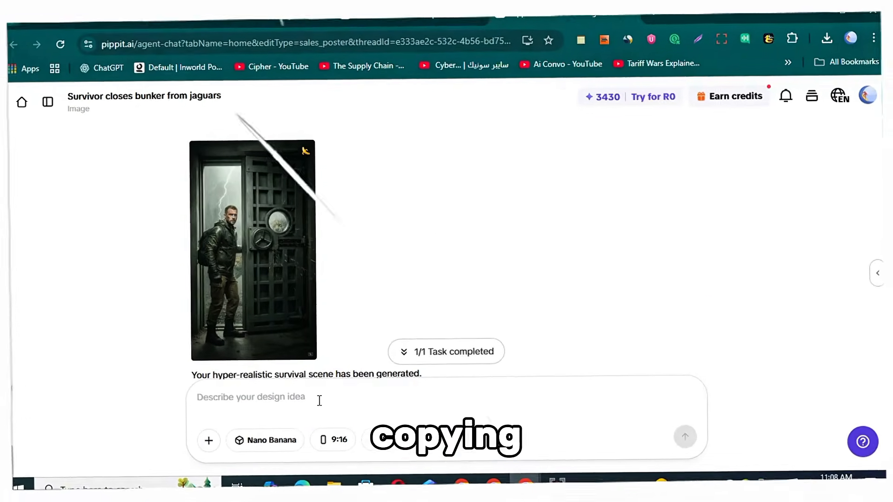
pyautogui.click(317, 401)
pyautogui.hotkey('ctrl', 'v')
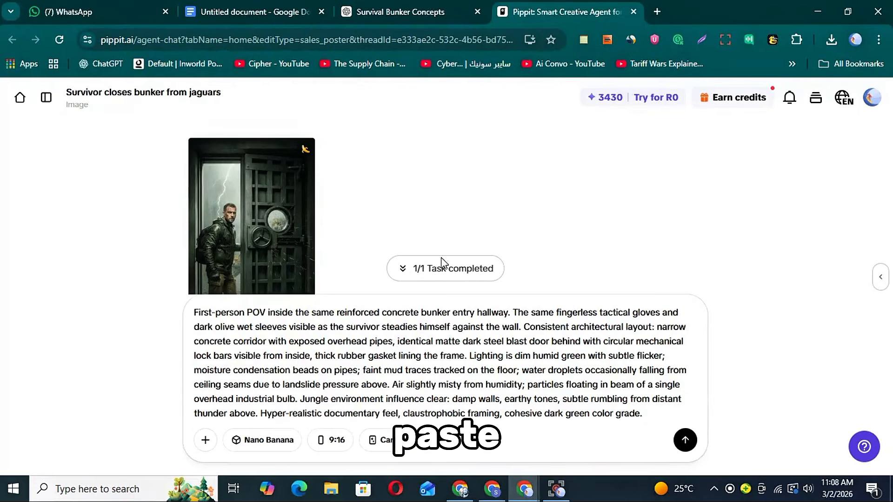
pyautogui.scroll(-2, 445, 265)
pyautogui.click(685, 440)
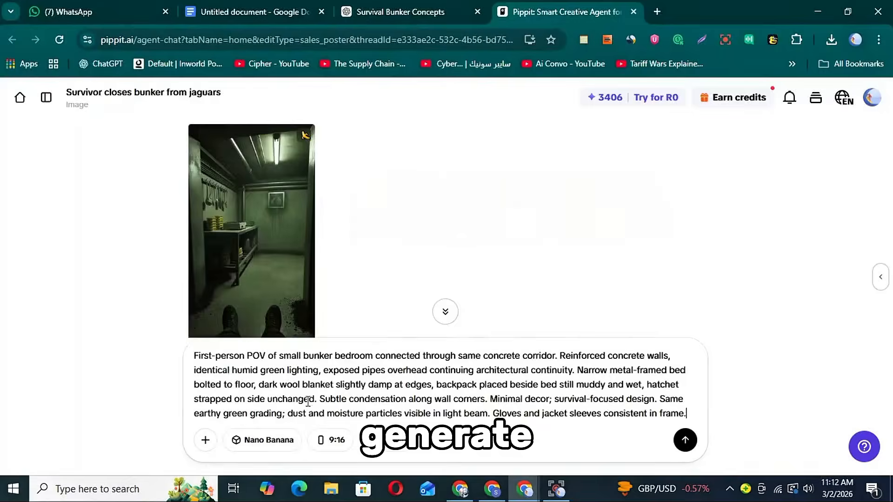
# Submit the pasted bunker bedroom prompt to generate its first-person POV image
pyautogui.press('Return')
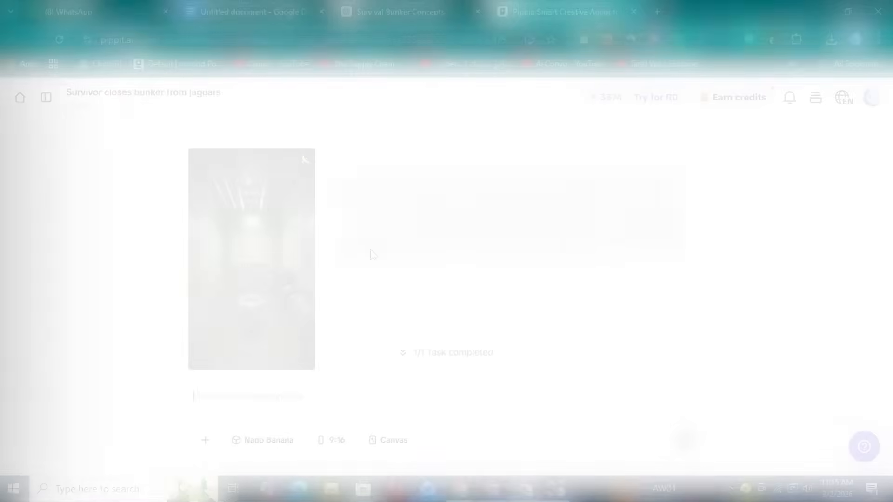
# Open the Scene 1 image of the survivor at the bunker door and download it as a JPG
pyautogui.scroll(-15, 370, 254)
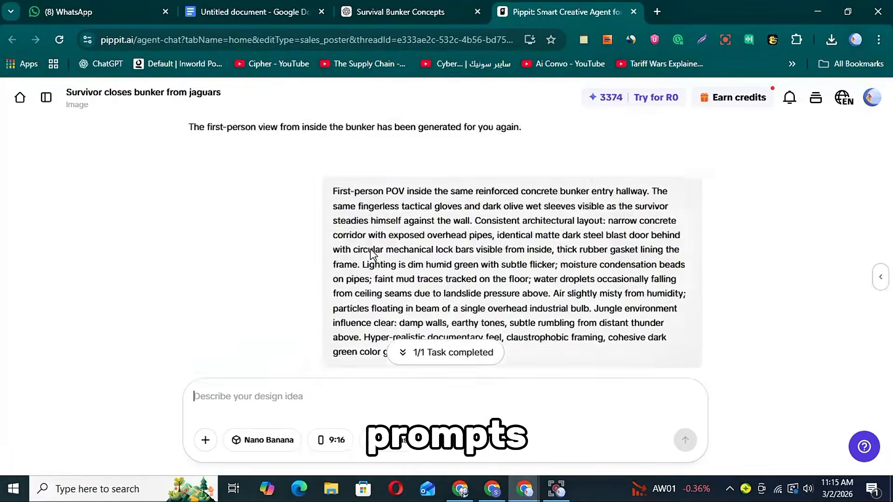
pyautogui.scroll(-15, 370, 250)
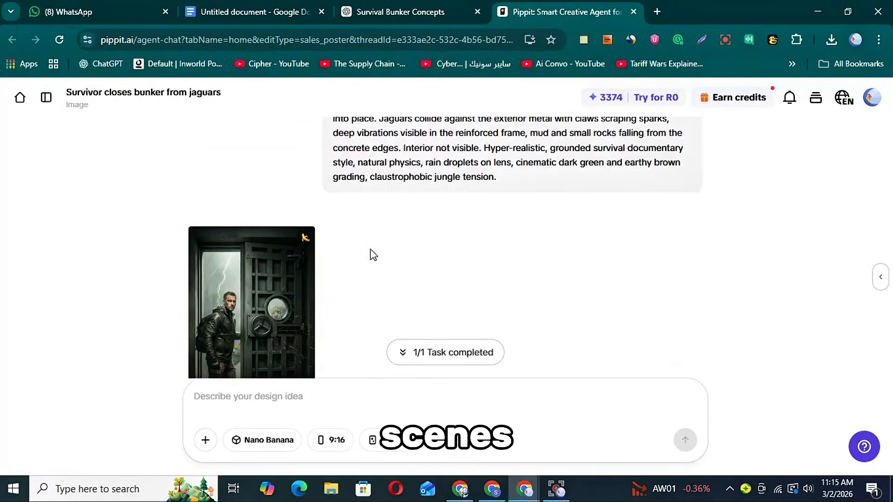
pyautogui.scroll(-1, 370, 250)
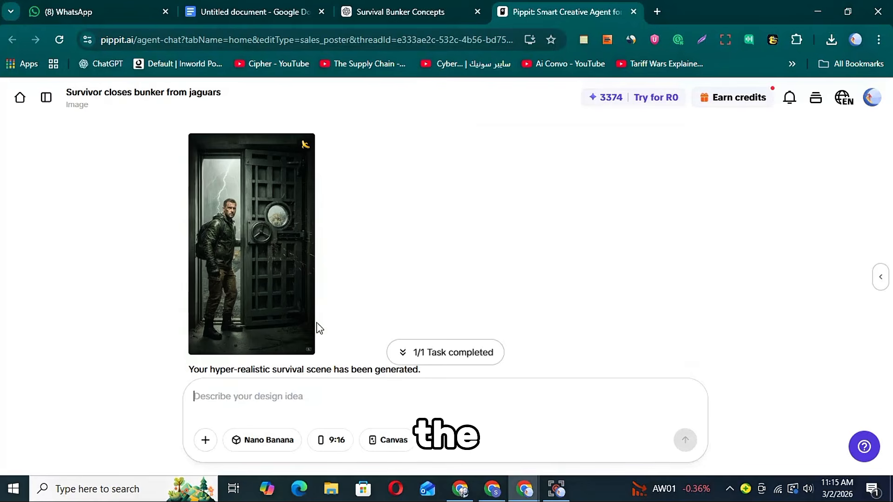
pyautogui.click(284, 298)
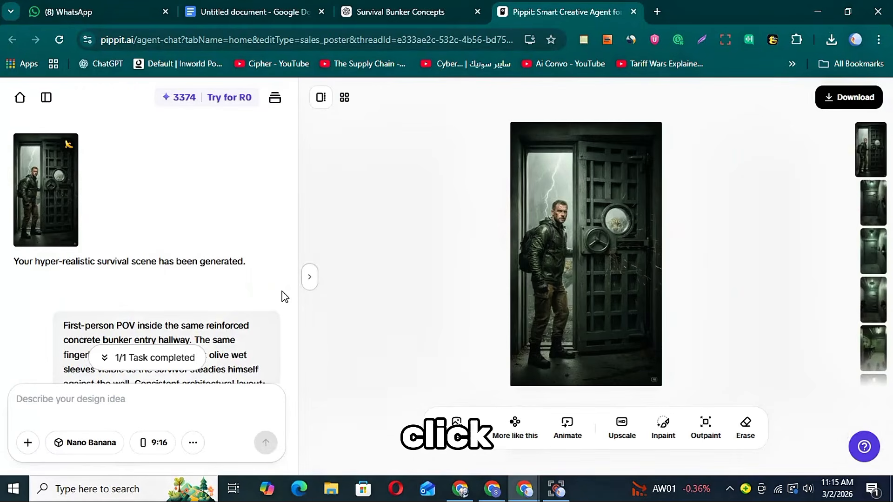
pyautogui.click(836, 103)
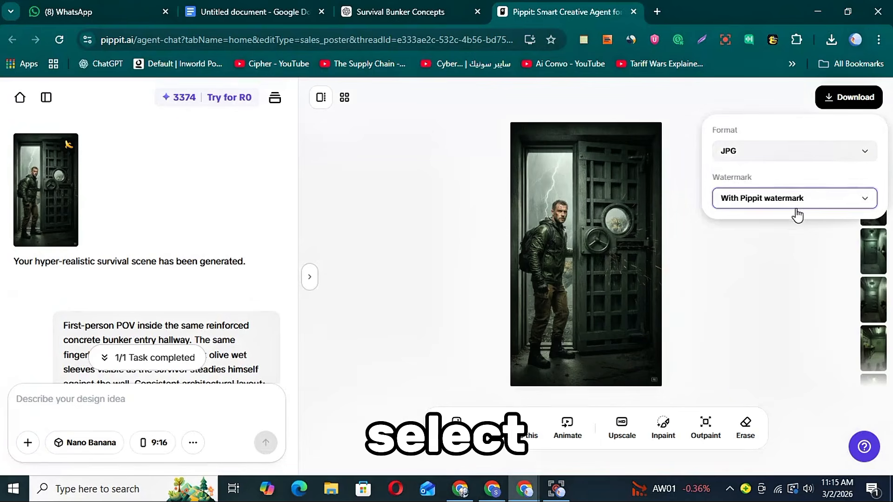
pyautogui.click(786, 253)
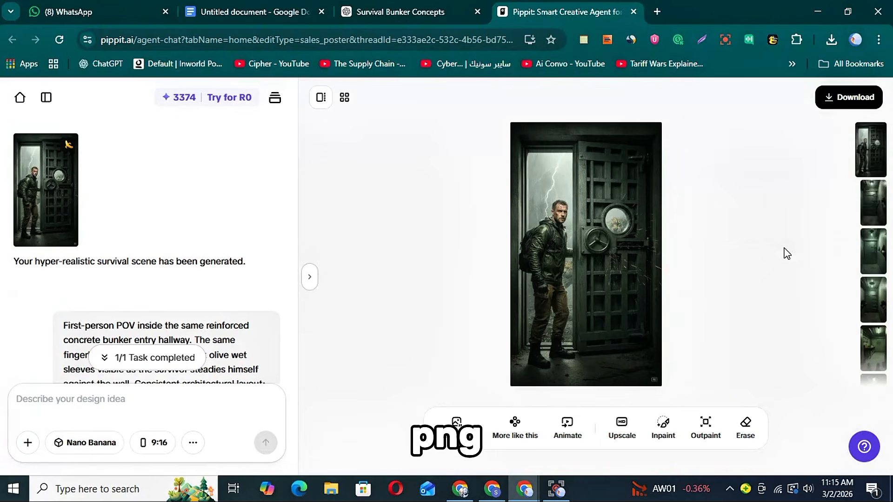
pyautogui.click(846, 111)
pyautogui.click(845, 112)
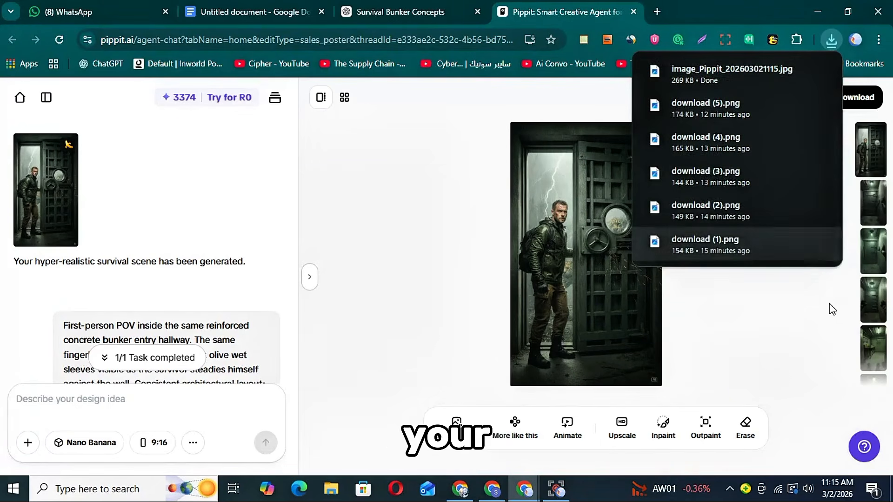
# Select the hallway image with the sealed steel door and download it
pyautogui.click(875, 214)
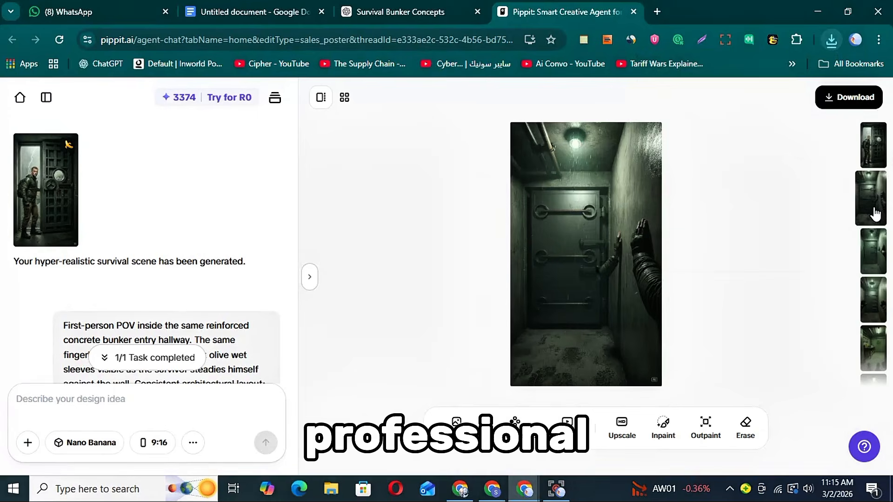
pyautogui.click(841, 112)
pyautogui.click(840, 112)
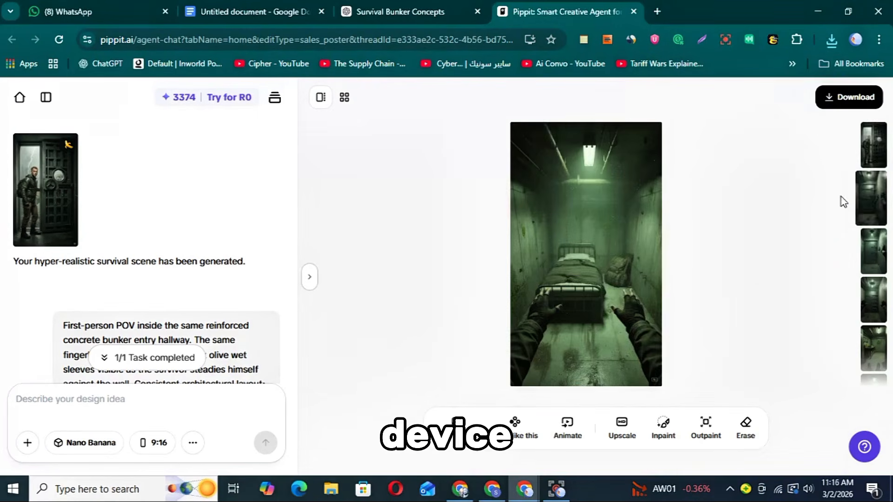
# Download the bunker bedroom, sink and toilet images, and collapse the image preview
pyautogui.click(843, 100)
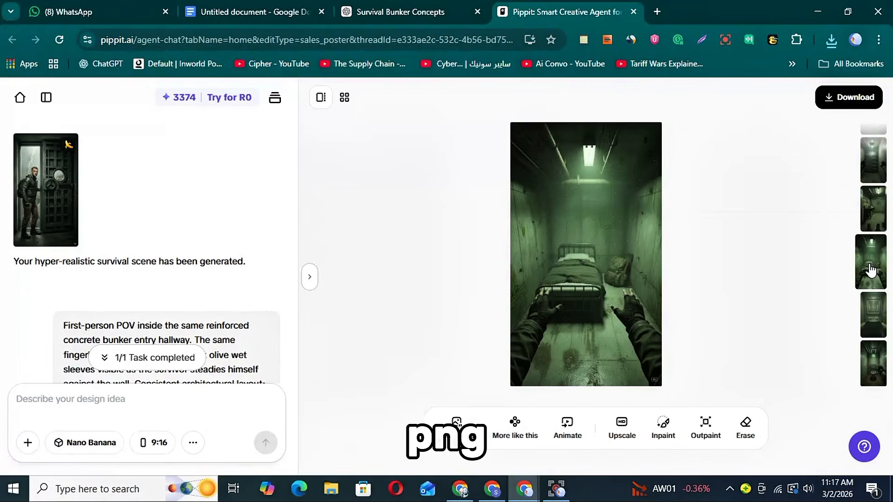
pyautogui.click(881, 318)
pyautogui.click(849, 100)
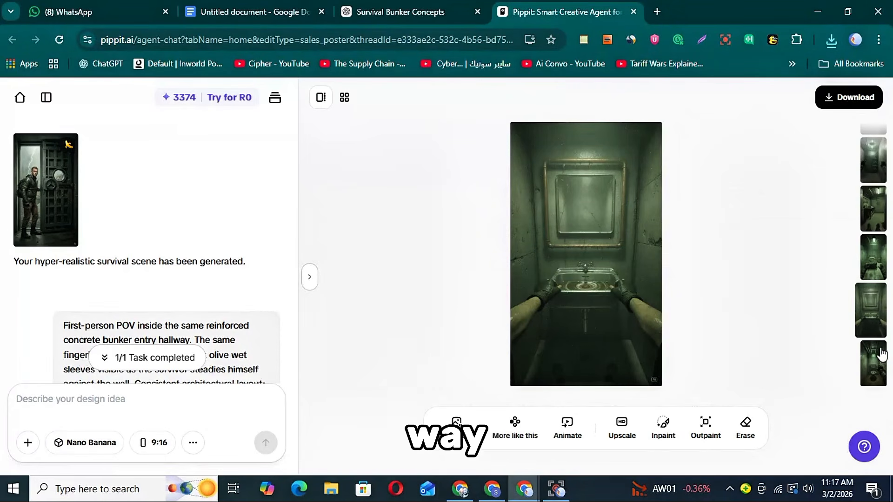
pyautogui.click(873, 367)
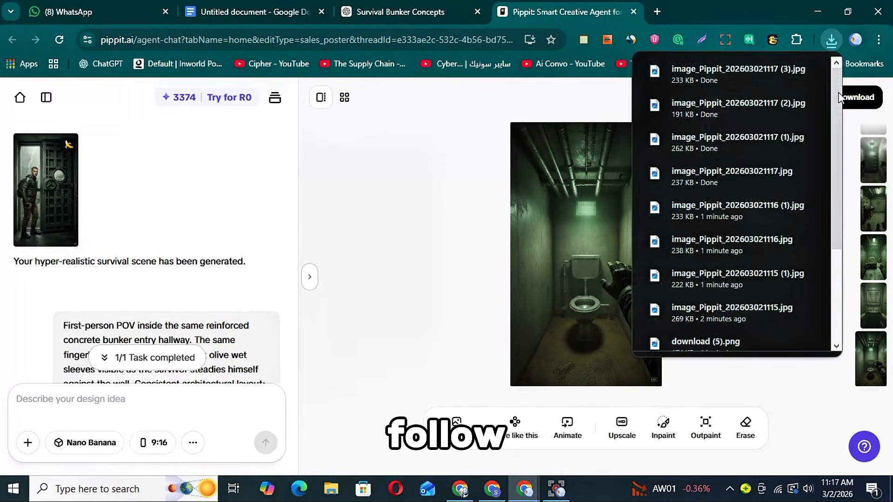
pyautogui.click(778, 372)
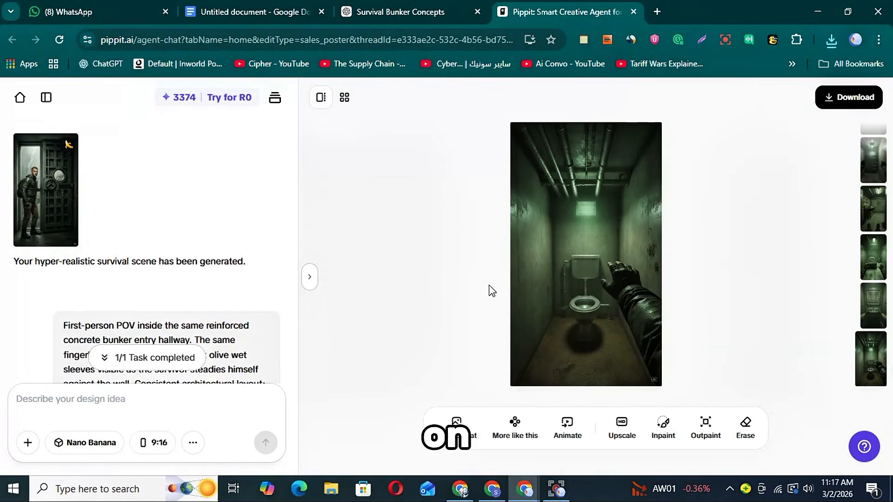
pyautogui.click(310, 278)
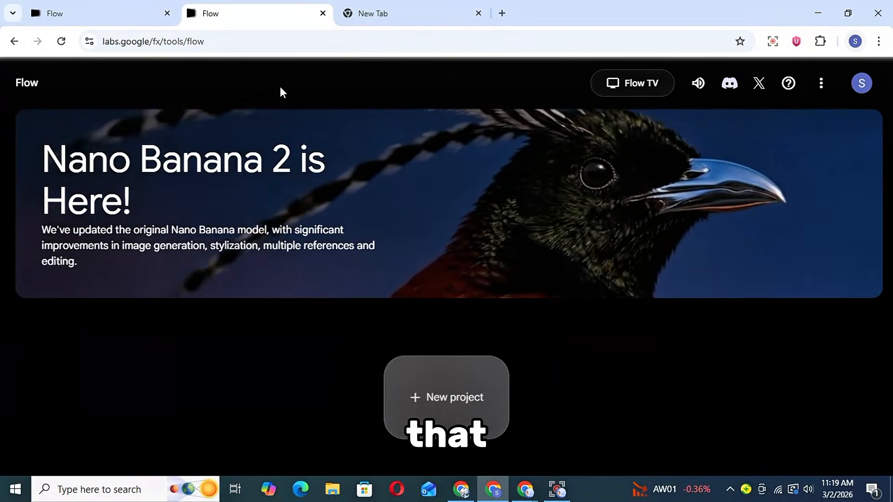
# Start a new project in Google Flow and set generation to Video with Ingredients, Portrait, x1 and Veo 3.1 - Fast
pyautogui.click(484, 382)
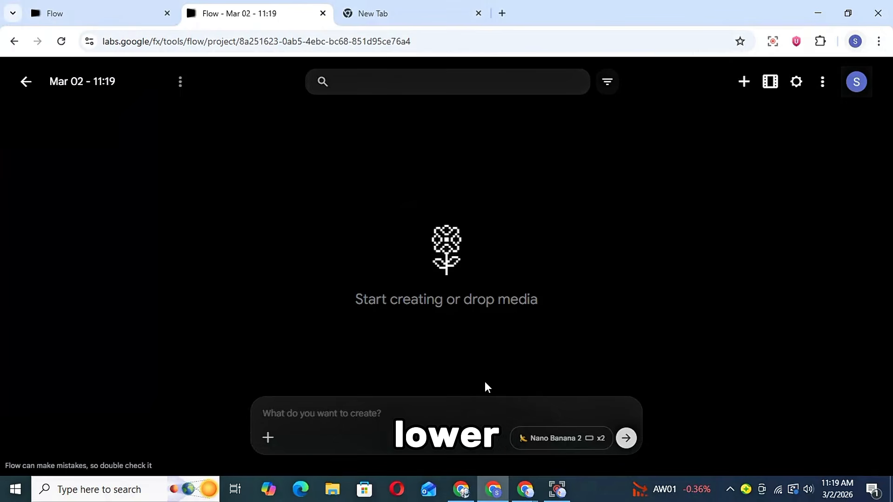
pyautogui.click(566, 441)
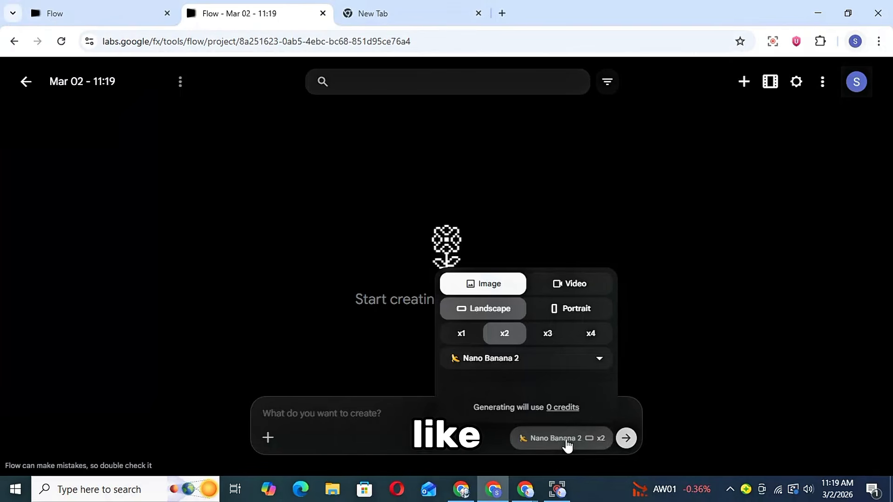
pyautogui.click(585, 285)
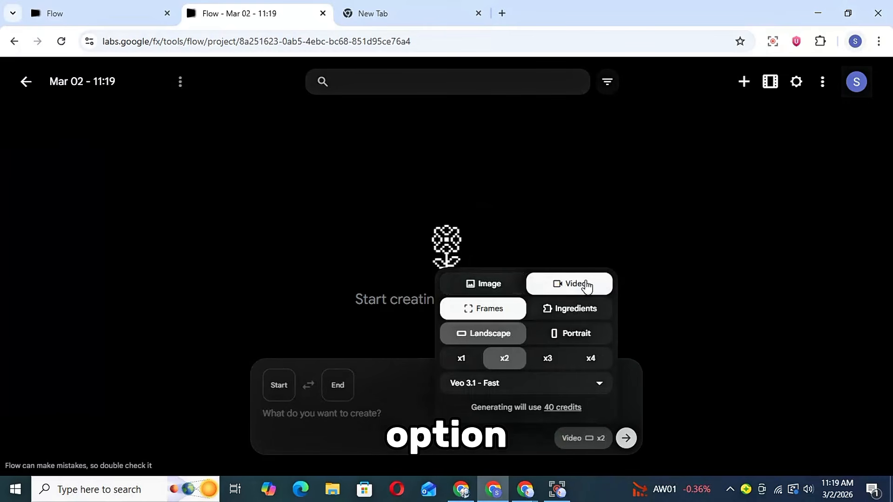
pyautogui.click(581, 309)
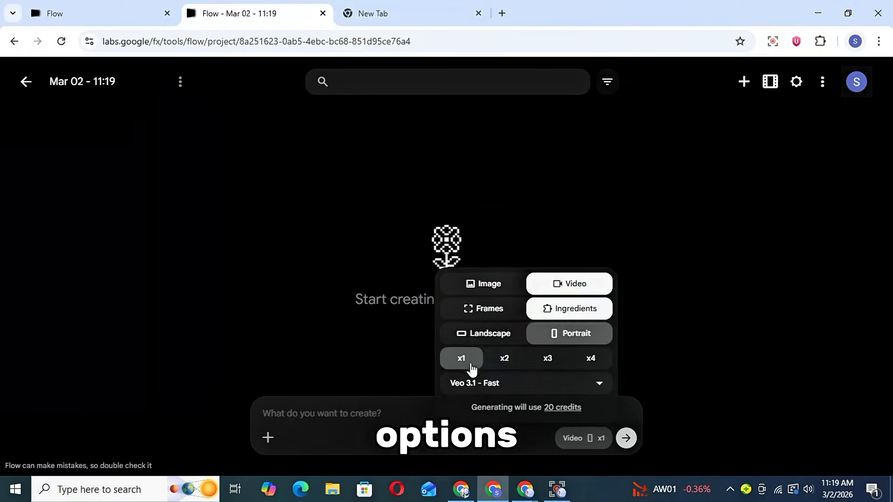
pyautogui.click(508, 383)
pyautogui.click(515, 263)
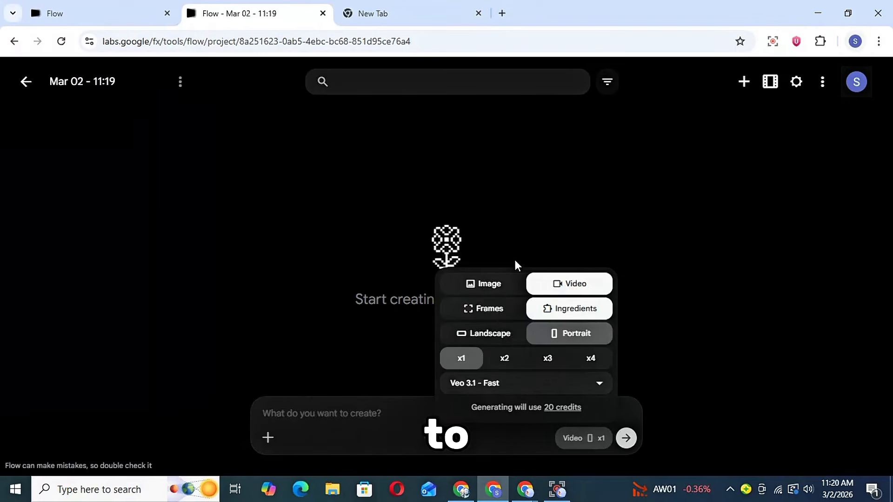
# Upload the downloaded image of the survivor at the bunker door as the ingredient for the new video
pyautogui.click(354, 429)
pyautogui.click(270, 437)
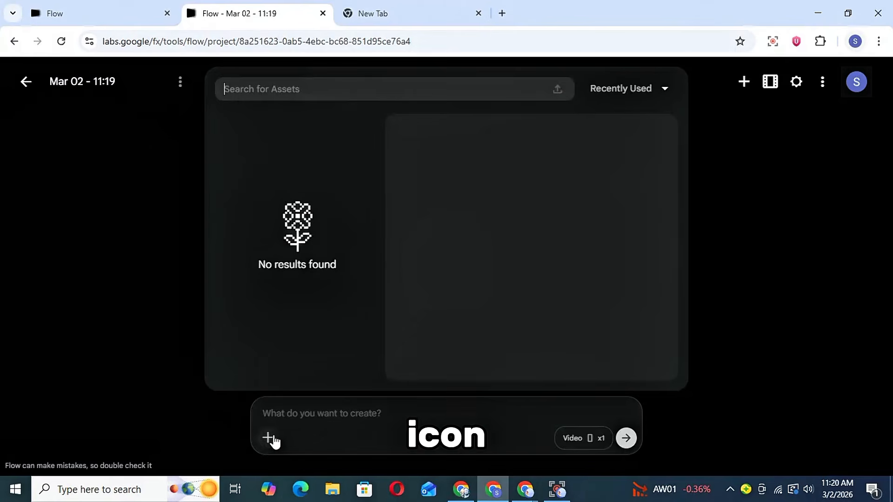
pyautogui.click(558, 89)
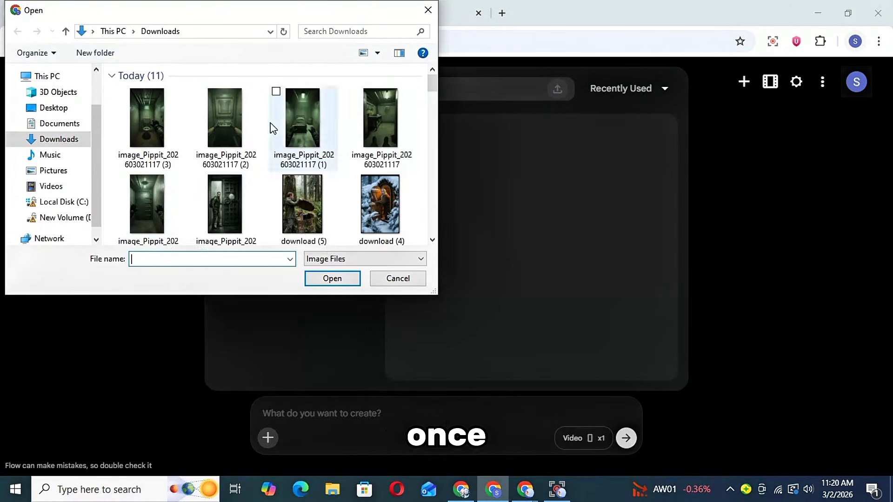
pyautogui.doubleClick(298, 121)
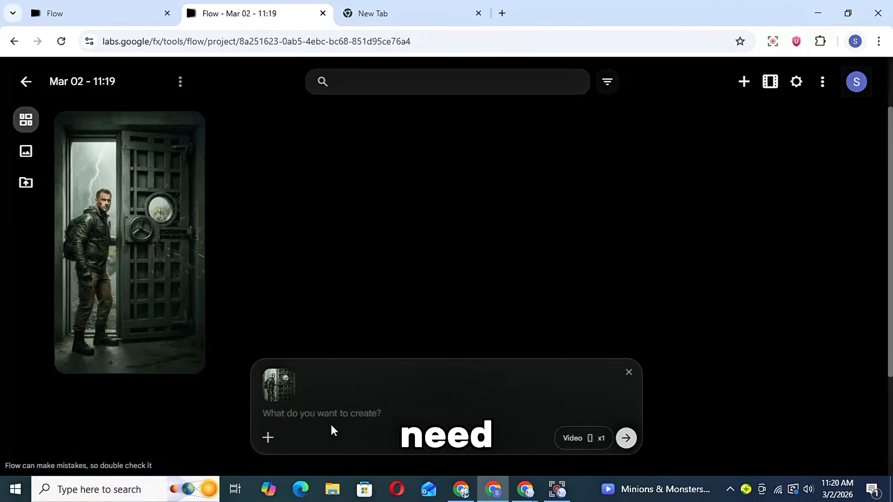
# Switch to the ChatGPT scene breakdown and copy the 8-second Video Action Prompt of Scene 1, Exterior Lock + Attack
pyautogui.click(495, 495)
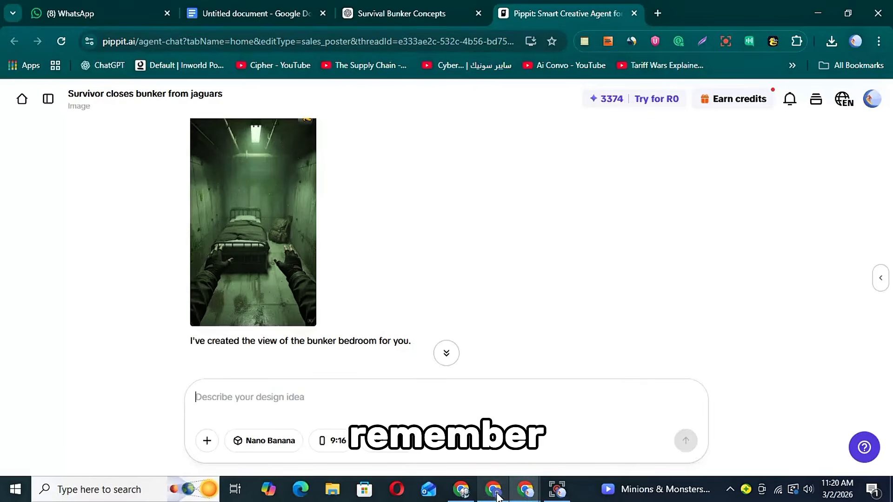
pyautogui.click(229, 6)
pyautogui.click(407, 11)
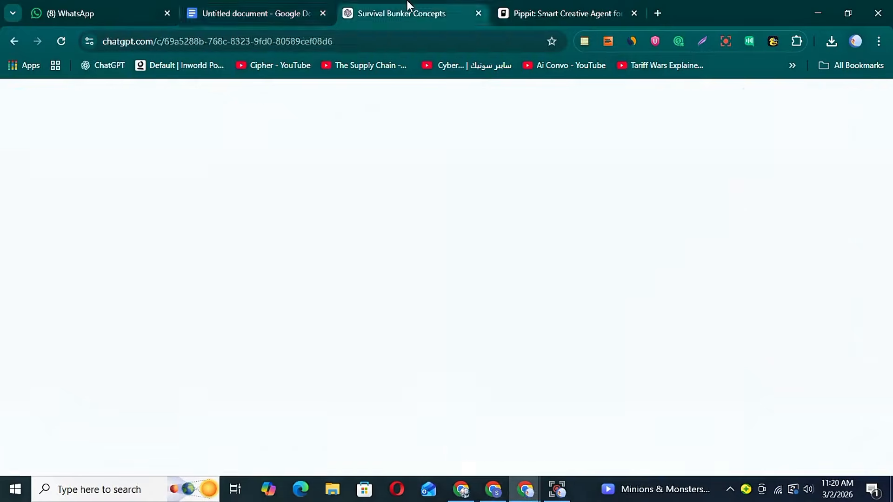
pyautogui.scroll(3, 465, 233)
pyautogui.scroll(15, 470, 275)
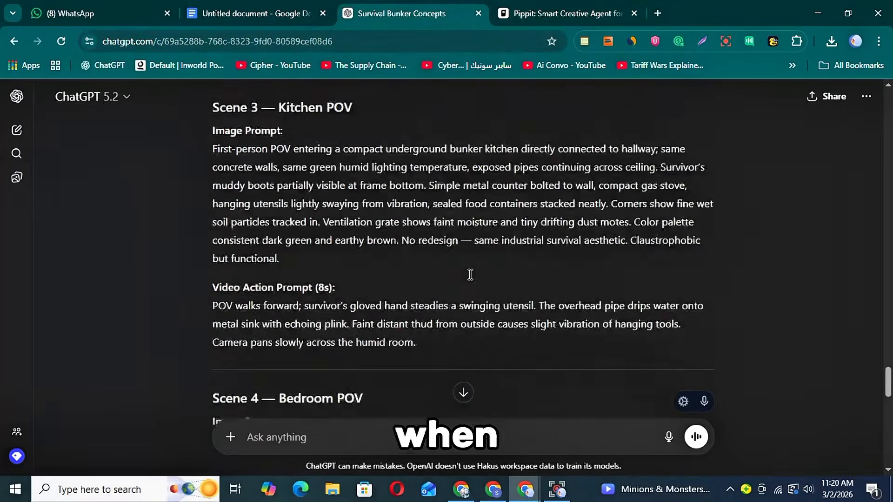
pyautogui.scroll(8, 469, 274)
pyautogui.scroll(-10, 470, 274)
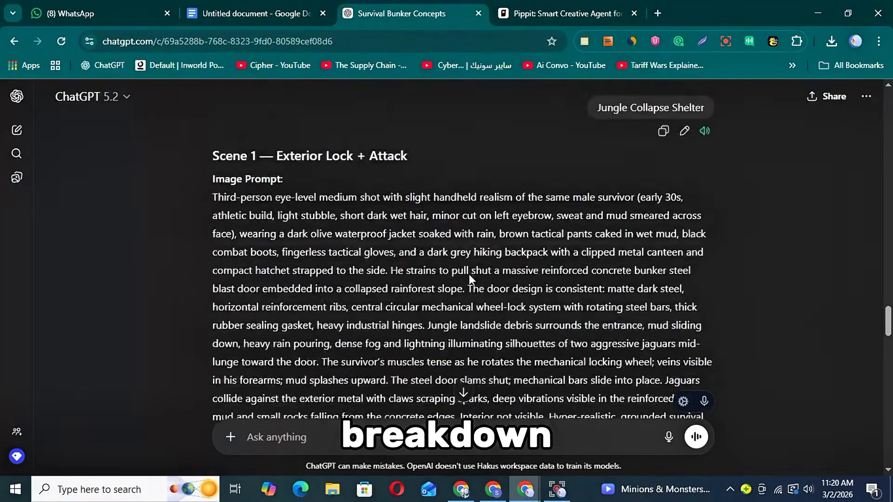
pyautogui.tripleClick(470, 274)
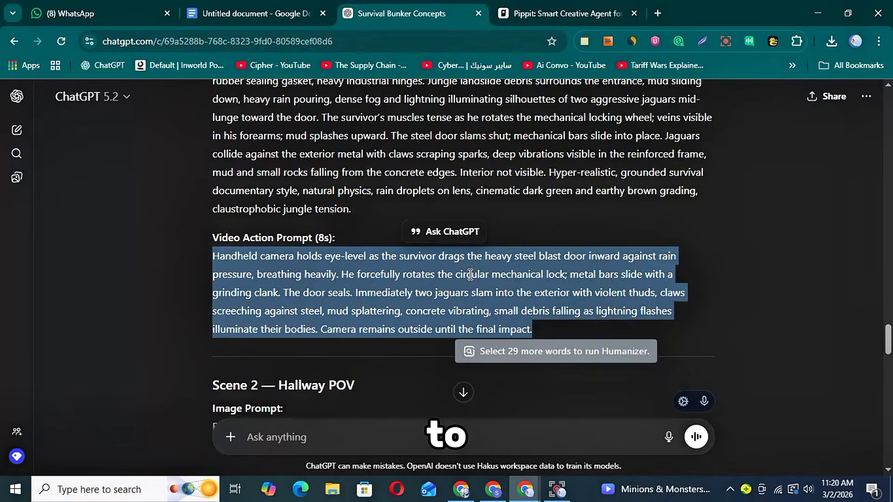
pyautogui.rightClick(470, 274)
pyautogui.click(516, 85)
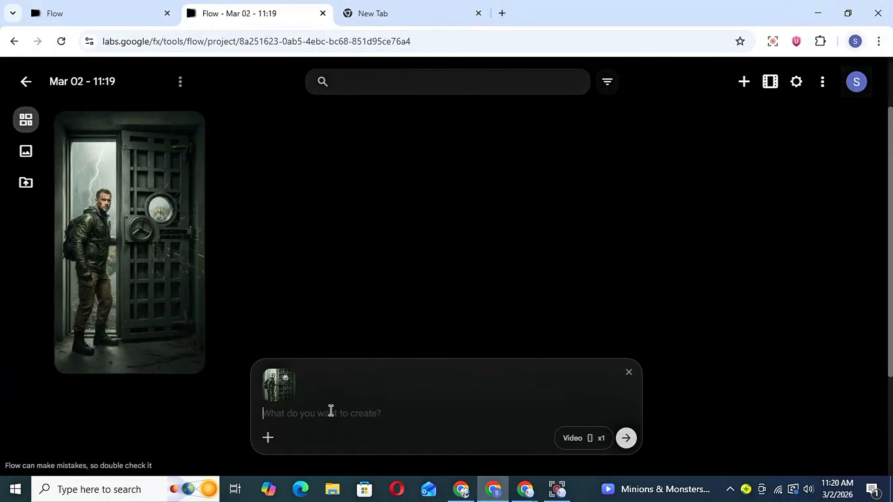
# Paste the Scene 1 video action prompt with the bunker door image in Google Flow and generate the clip
pyautogui.rightClick(320, 414)
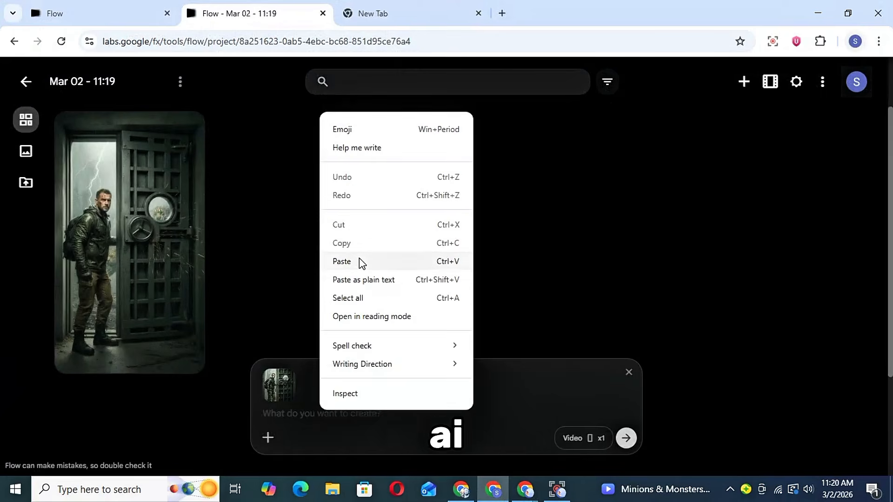
pyautogui.click(360, 261)
pyautogui.click(628, 437)
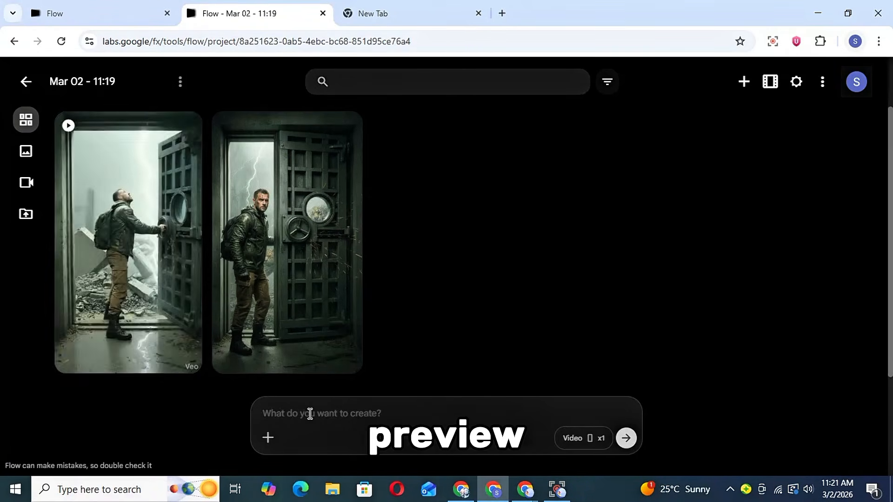
# Open the generated bunker door clip, download it and return to the project gallery
pyautogui.click(135, 251)
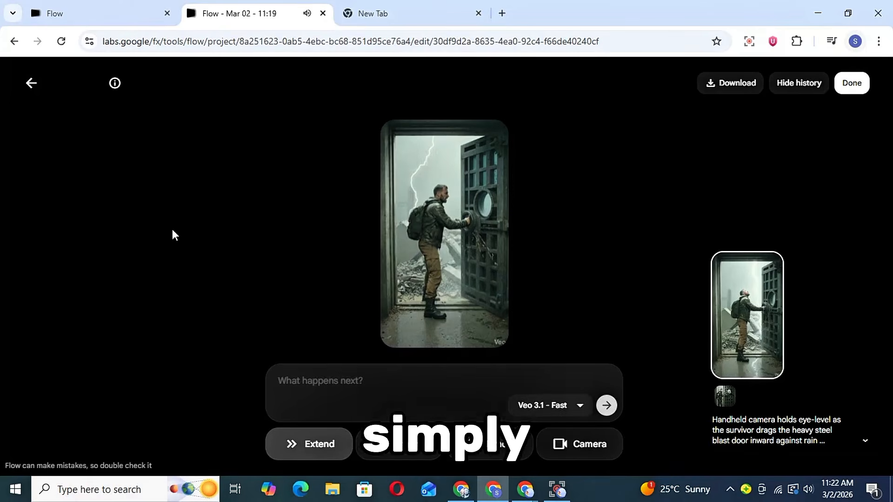
pyautogui.click(731, 83)
pyautogui.click(740, 156)
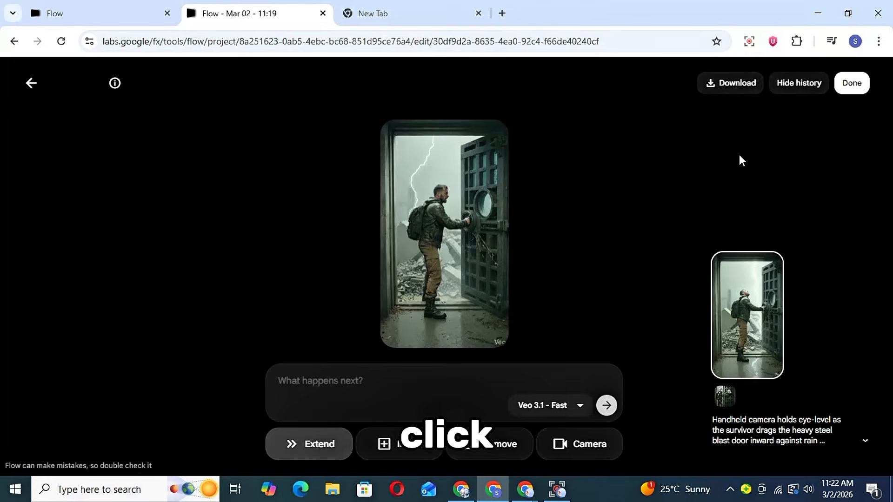
pyautogui.click(28, 83)
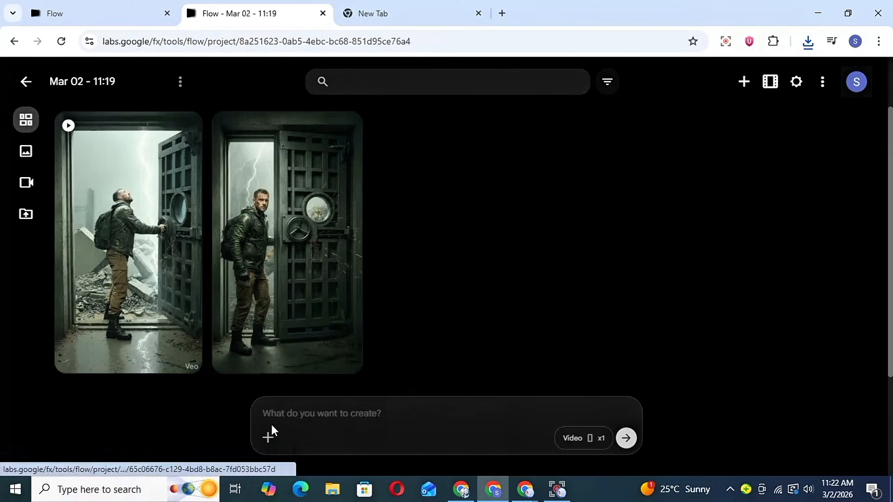
# Upload the hallway image with the sealed steel door as an ingredient and paste its video action prompt from ChatGPT
pyautogui.click(270, 436)
pyautogui.click(331, 114)
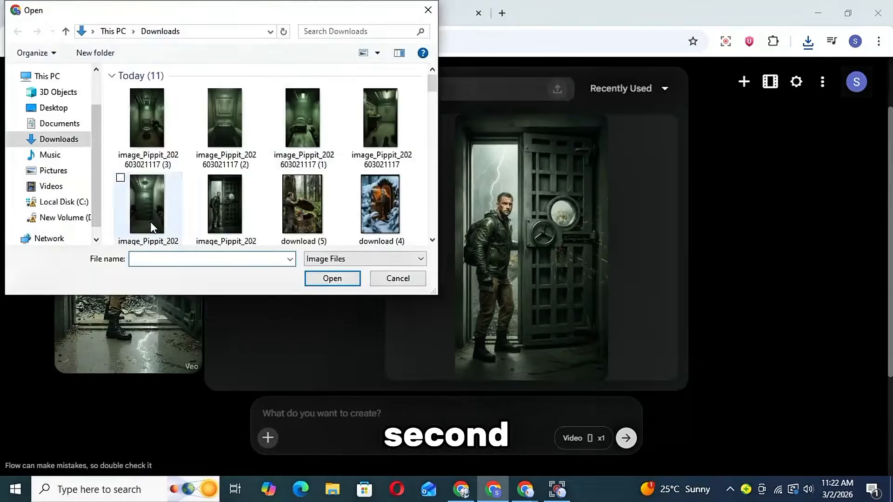
pyautogui.doubleClick(147, 200)
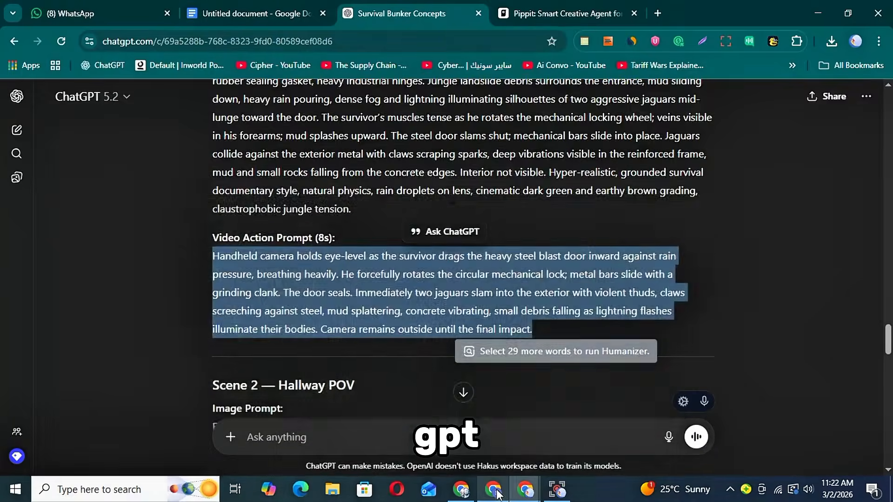
pyautogui.rightClick(367, 277)
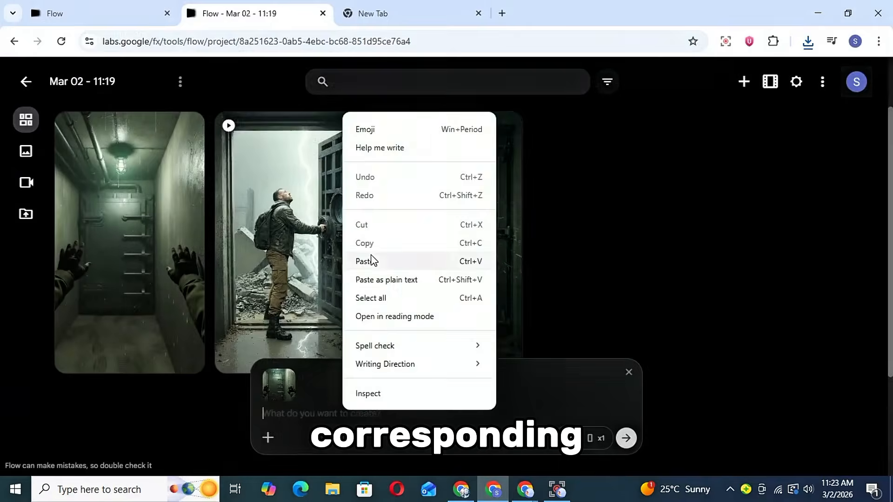
# Upload the bunker kitchen image, paste the Scene 3 video action prompt and generate the clip
pyautogui.click(267, 437)
pyautogui.click(331, 114)
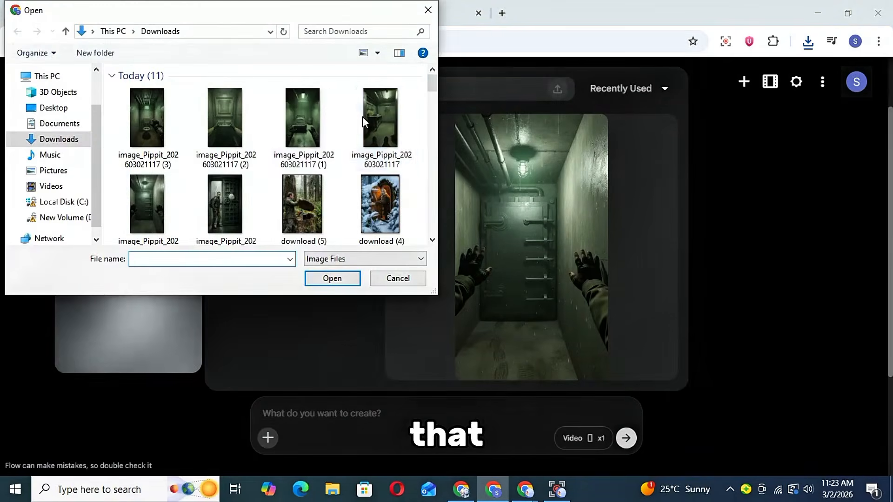
pyautogui.doubleClick(147, 200)
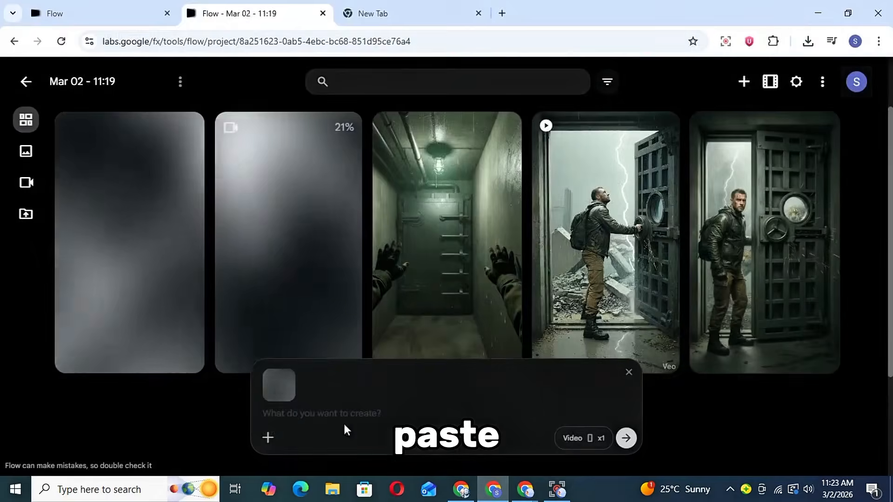
pyautogui.hotkey('ctrl', 'v')
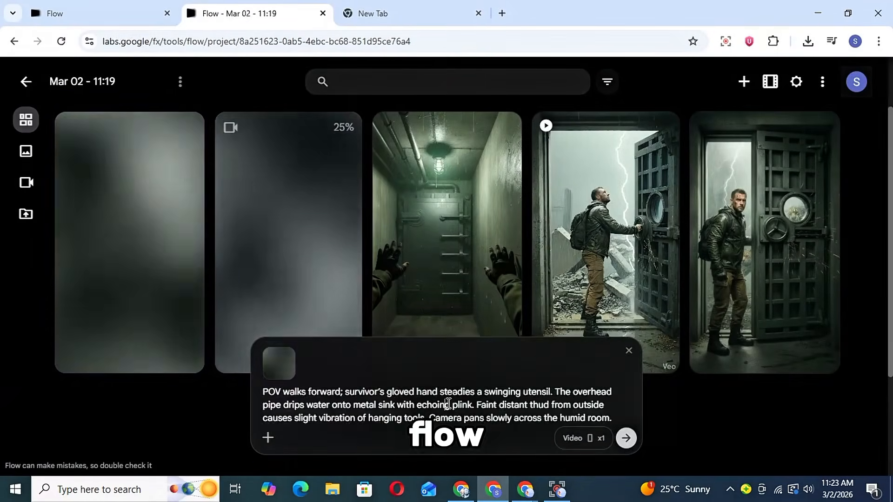
pyautogui.click(627, 439)
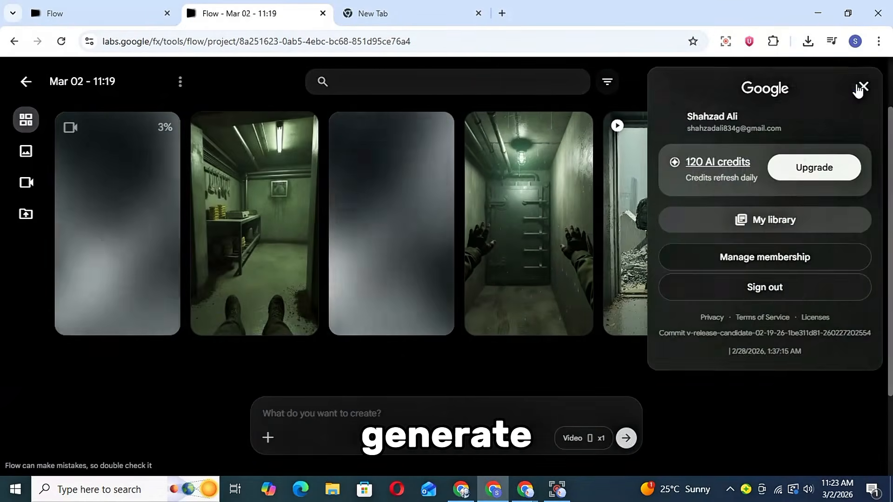
# Generate the bedroom, sink and toilet clips, each from its uploaded image and matching ChatGPT video action prompt
pyautogui.click(325, 420)
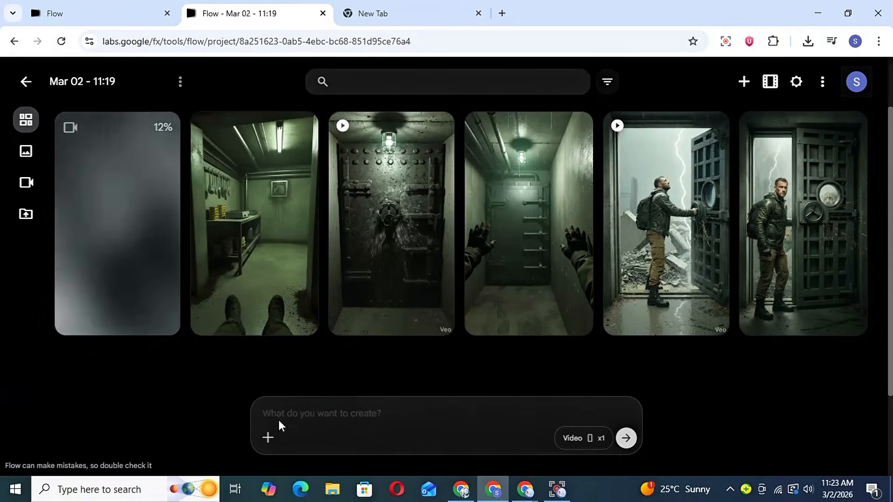
pyautogui.click(268, 437)
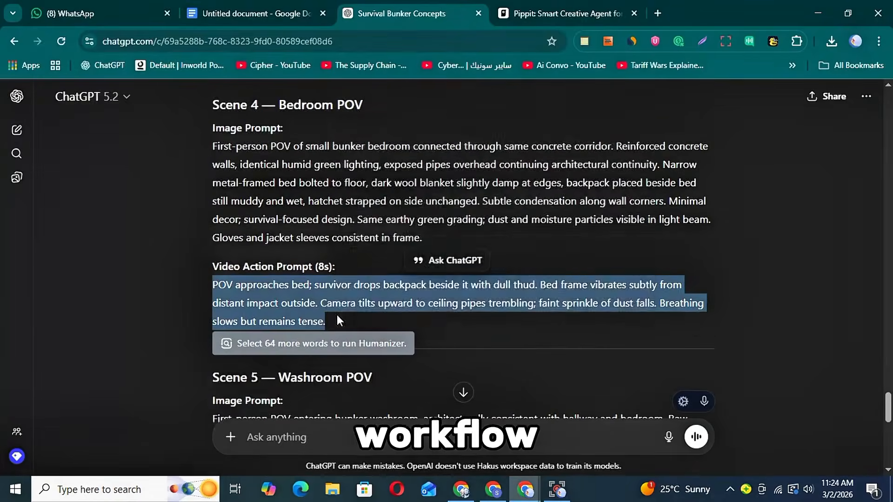
pyautogui.moveTo(505, 497)
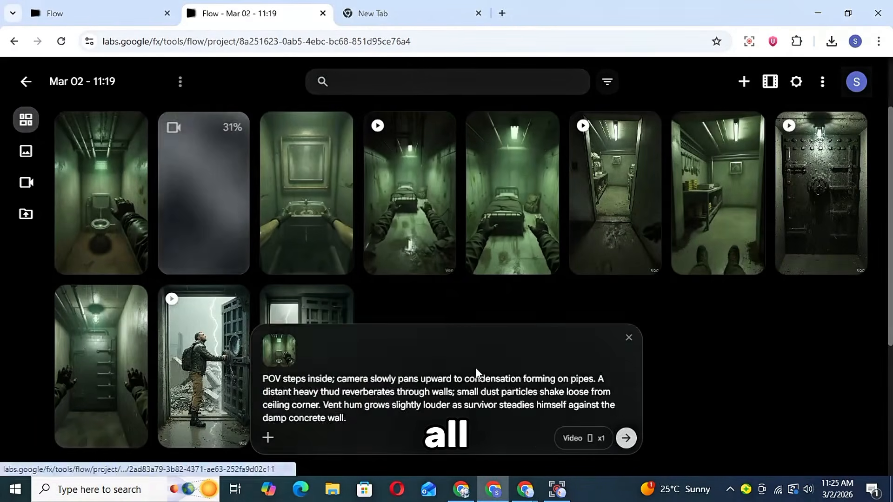
pyautogui.press('Return')
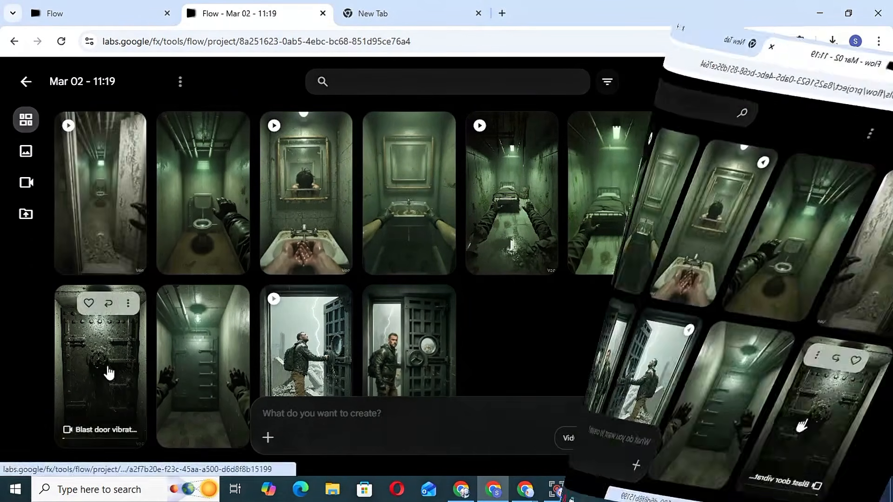
# Download the blast door, kitchen, bedroom and sink clips from the project gallery
pyautogui.click(126, 303)
pyautogui.click(121, 110)
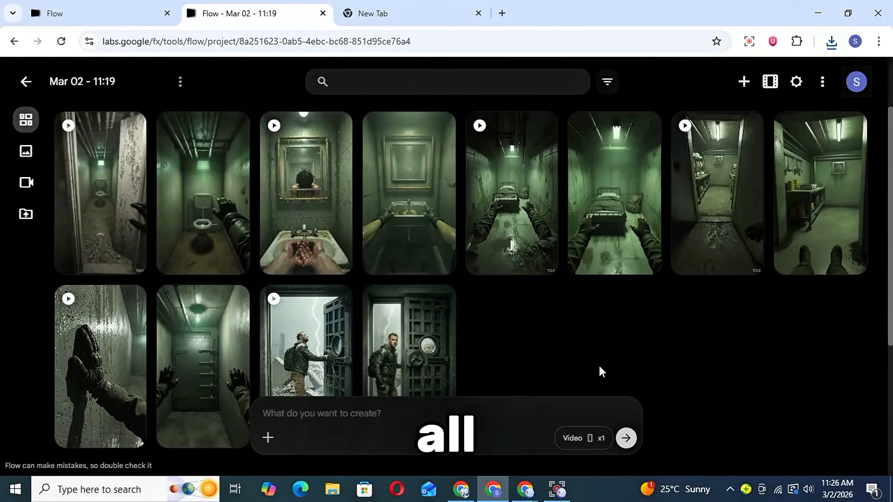
pyautogui.click(747, 130)
pyautogui.click(823, 266)
pyautogui.click(540, 130)
pyautogui.moveTo(539, 214)
pyautogui.click(606, 265)
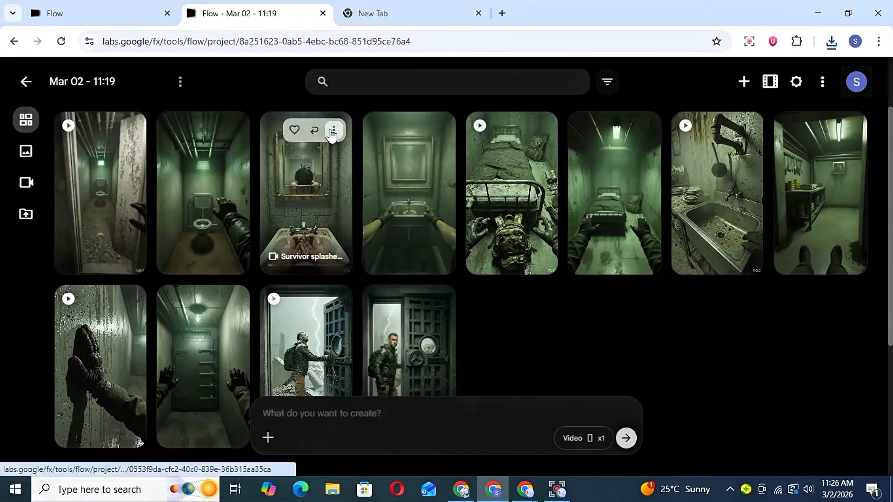
pyautogui.click(333, 130)
pyautogui.moveTo(333, 215)
pyautogui.click(400, 263)
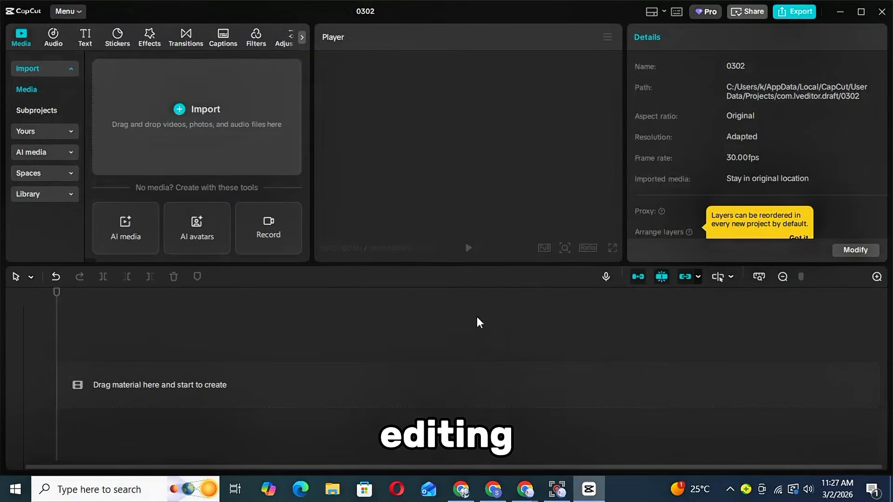
# In a new CapCut project, import the six downloaded bunker scene clips from the Downloads folder
pyautogui.click(169, 125)
pyautogui.moveTo(104, 219); pyautogui.dragTo(232, 242)
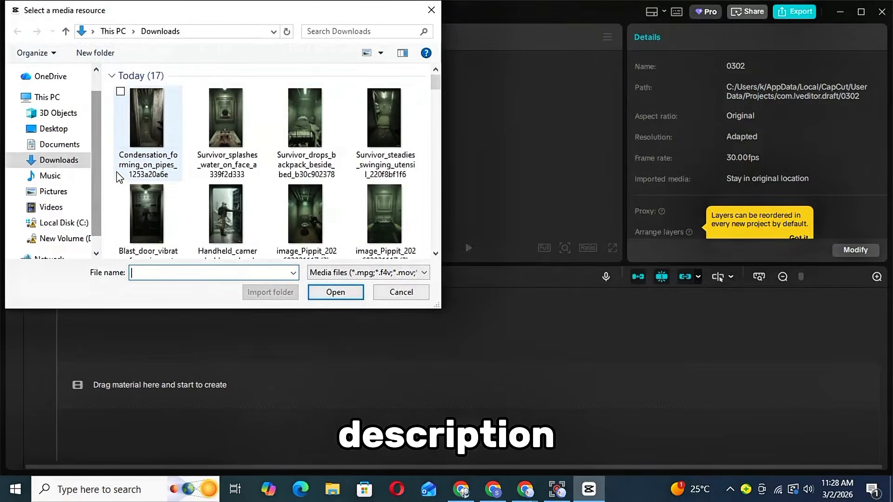
pyautogui.moveTo(110, 134); pyautogui.dragTo(421, 142)
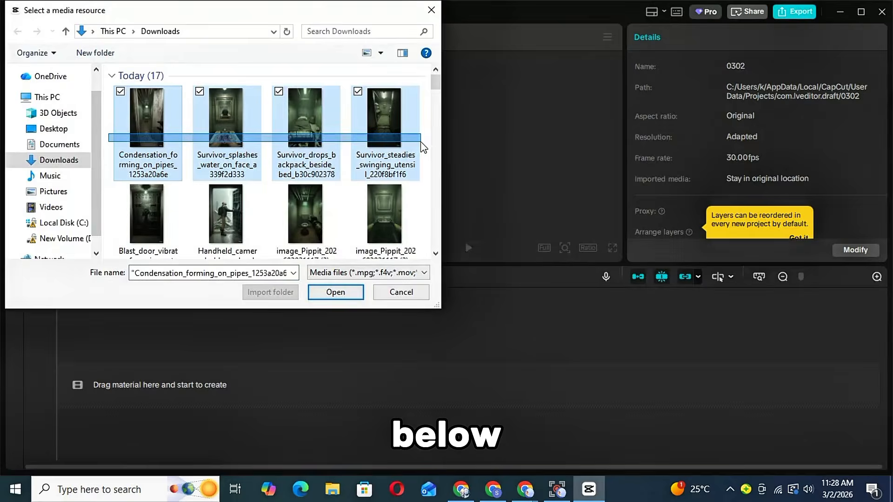
pyautogui.click(342, 293)
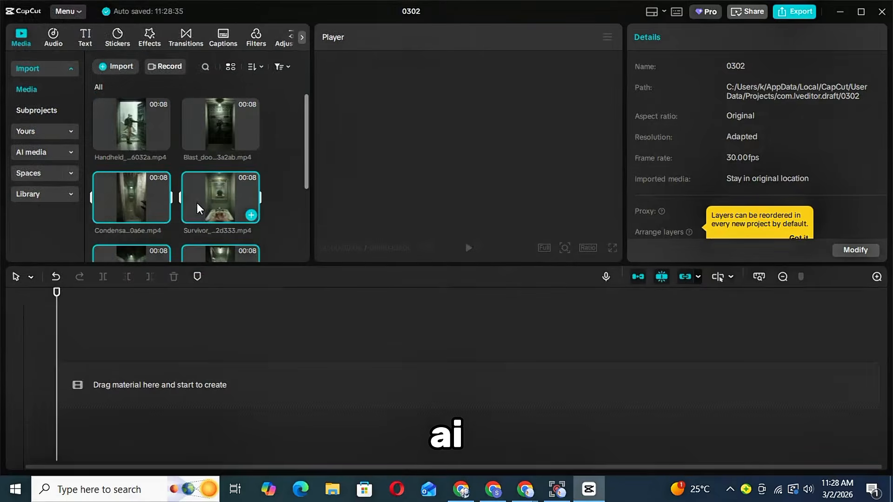
# Add the Handheld camera bunker door clip to the timeline and enlarge it slightly in the frame
pyautogui.click(161, 141)
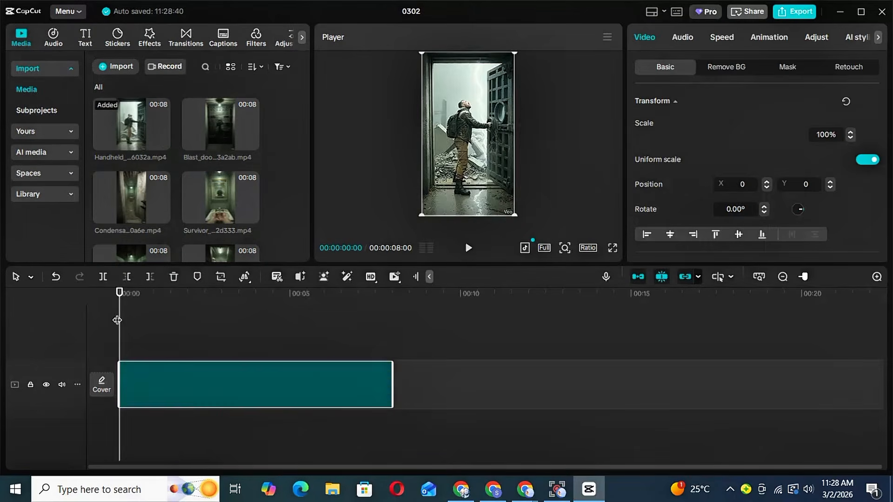
pyautogui.moveTo(514, 216); pyautogui.dragTo(528, 217)
# Add the Blast door clip to the timeline directly after the first clip and enlarge it slightly in the frame
pyautogui.click(398, 322)
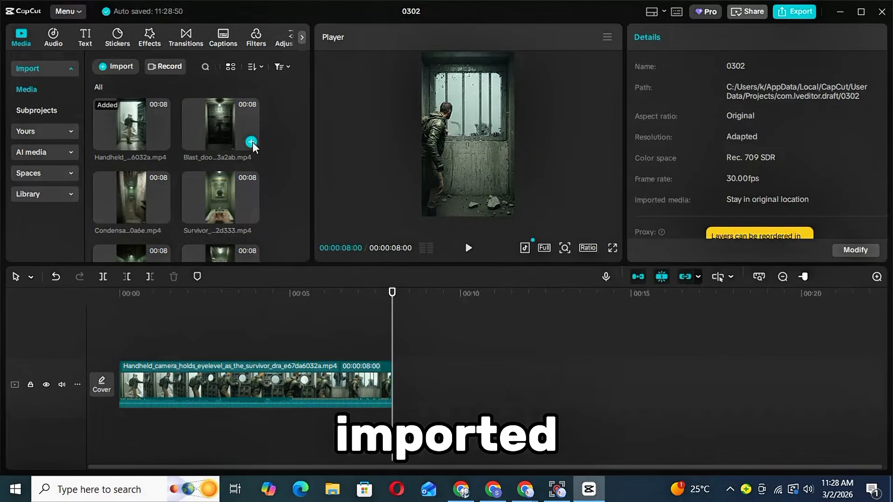
pyautogui.click(252, 135)
pyautogui.click(251, 142)
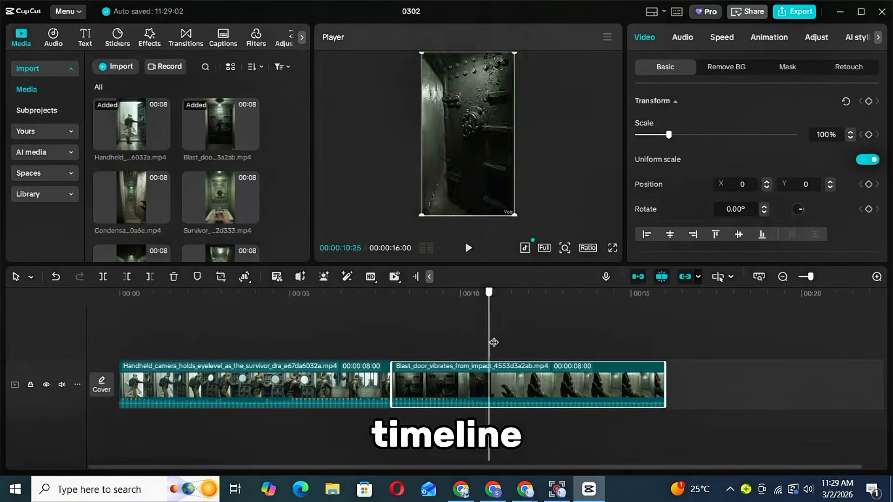
pyautogui.moveTo(514, 216); pyautogui.dragTo(528, 217)
# Add the Condensation forming on pipes clip and the Survivor splashes water on face clip in order at the timeline's end
pyautogui.click(665, 326)
pyautogui.click(150, 187)
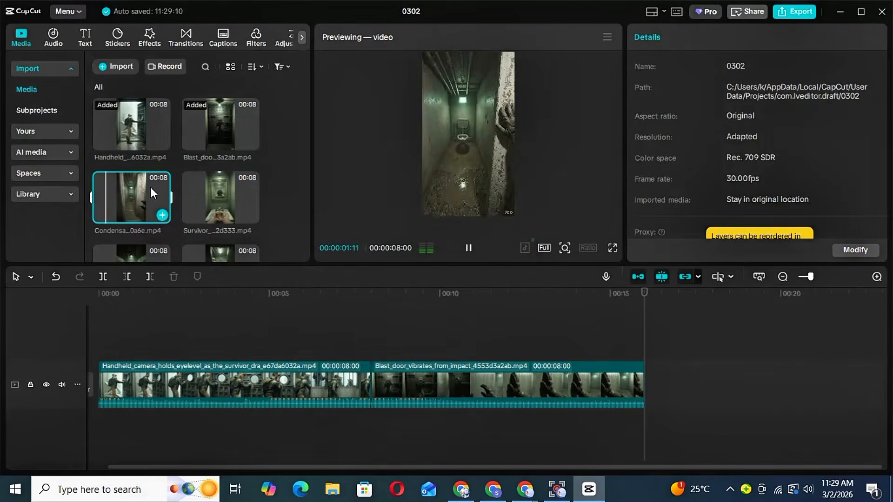
pyautogui.click(162, 215)
pyautogui.click(651, 350)
pyautogui.click(252, 204)
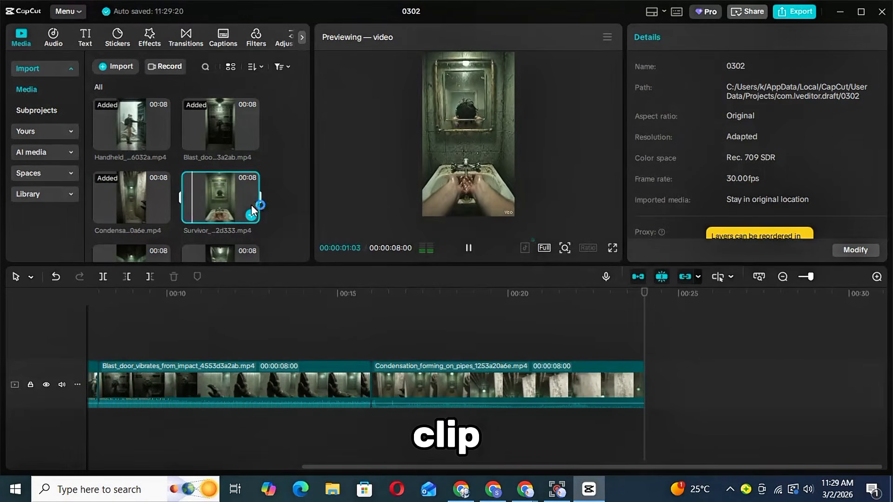
pyautogui.click(252, 213)
pyautogui.click(488, 299)
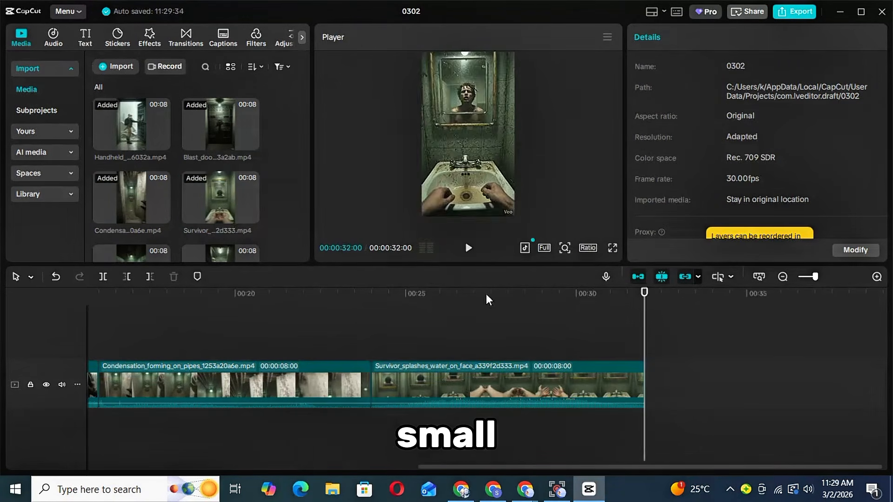
# Append the Survivor drops backpack clip and the Survivor steadies swinging utensil clip to the timeline, and preview the assembled sequence
pyautogui.scroll(-3, 153, 153)
pyautogui.click(154, 152)
pyautogui.click(231, 148)
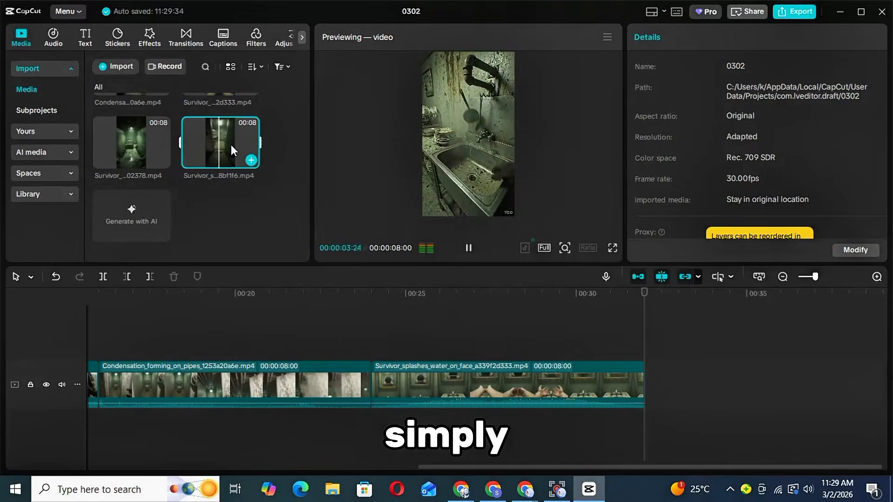
pyautogui.click(162, 160)
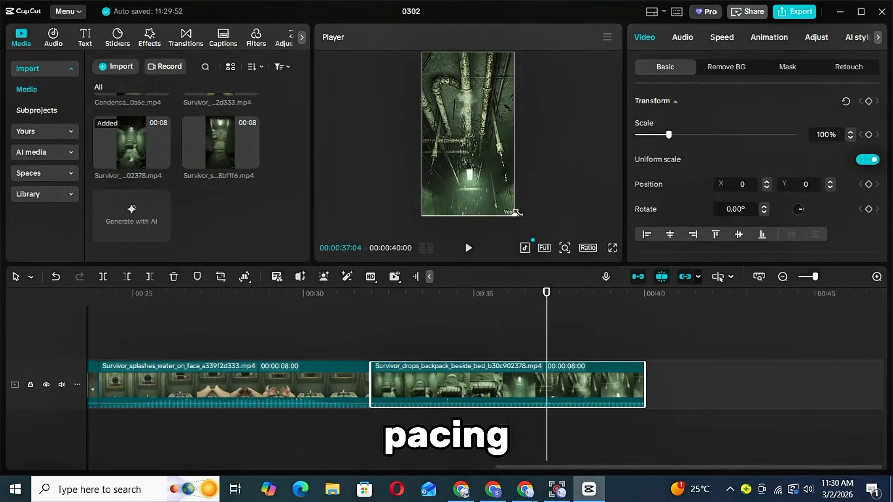
pyautogui.click(641, 352)
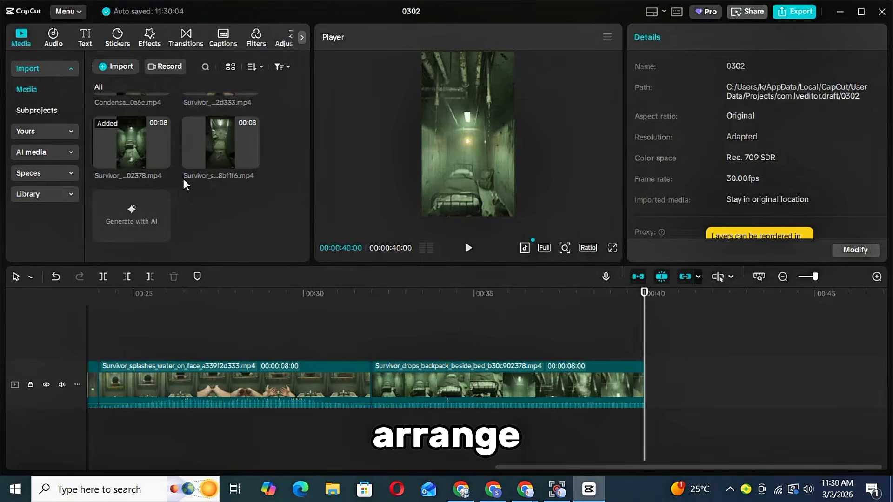
pyautogui.click(252, 161)
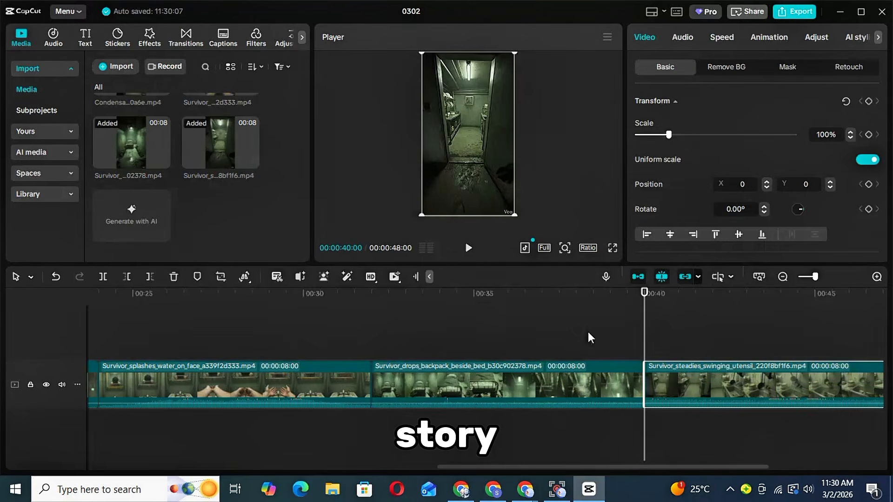
pyautogui.scroll(-3, 612, 361)
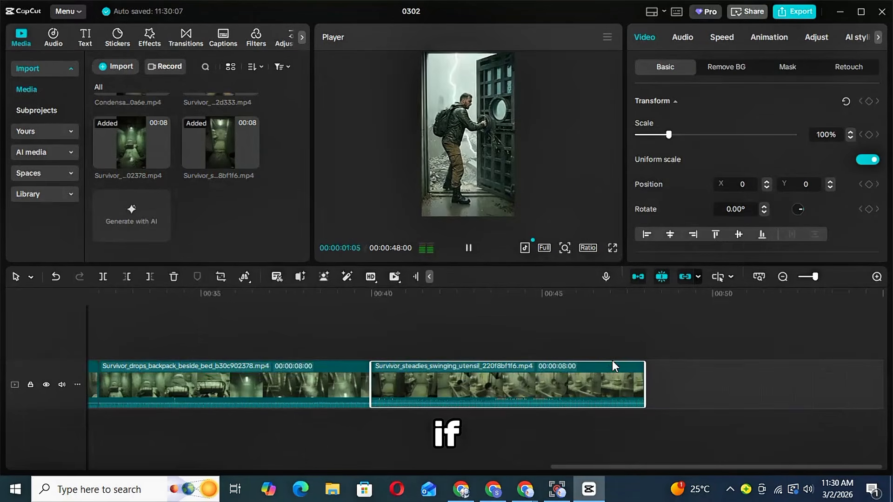
pyautogui.click(469, 247)
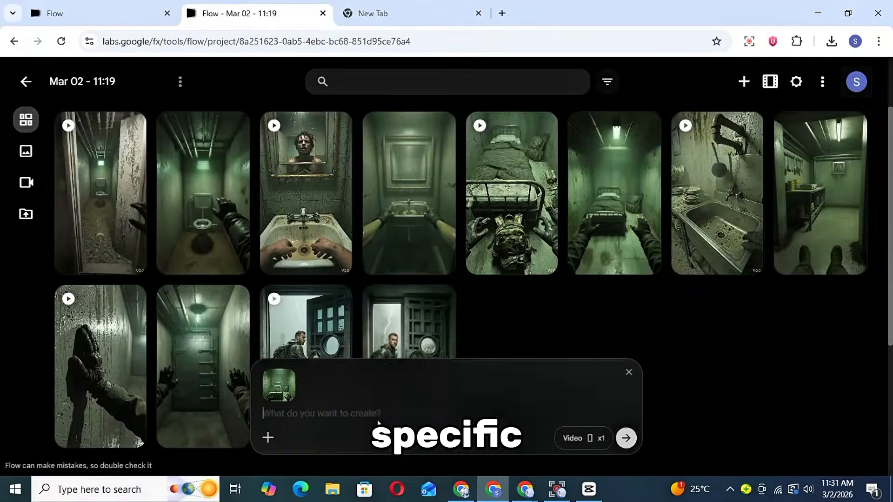
# Switch to Google Flow and generate another bunker video clip from the attached scene image
pyautogui.press('Return')
pyautogui.click(831, 133)
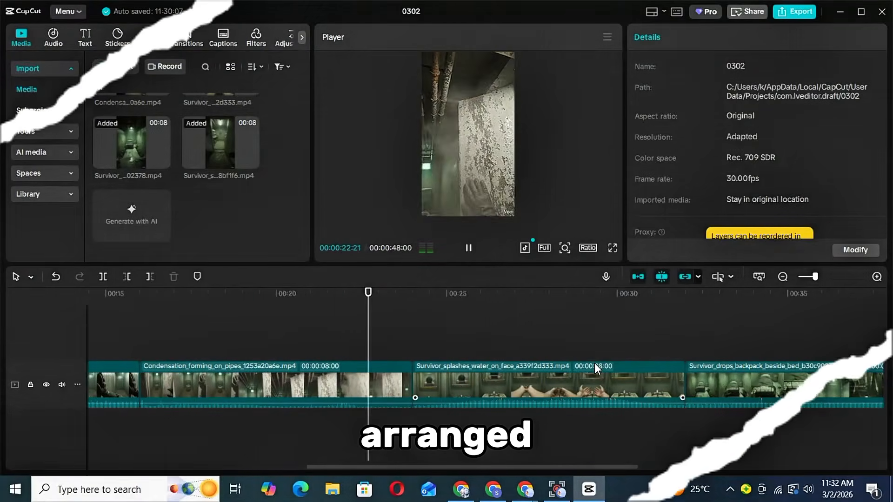
# Pause the preview, trim off the part of the backpack clip before 00:00:34:23, and resume playback
pyautogui.click(468, 247)
pyautogui.click(734, 386)
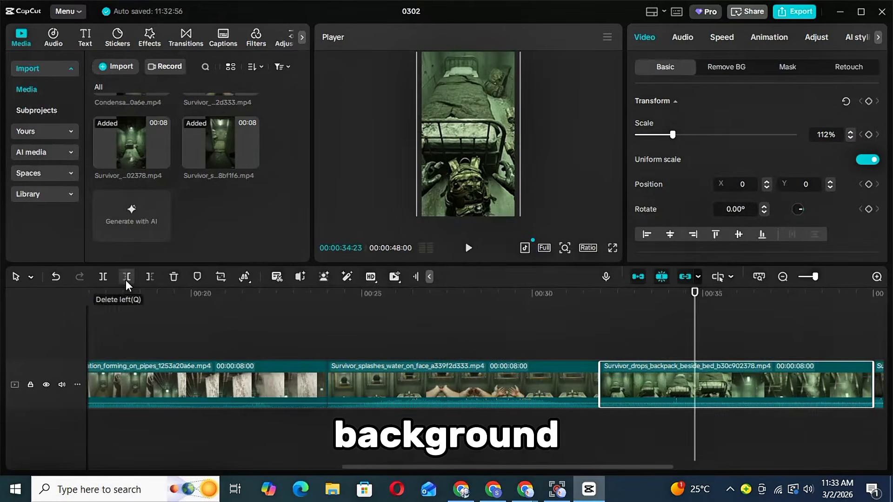
pyautogui.click(126, 277)
pyautogui.press('space')
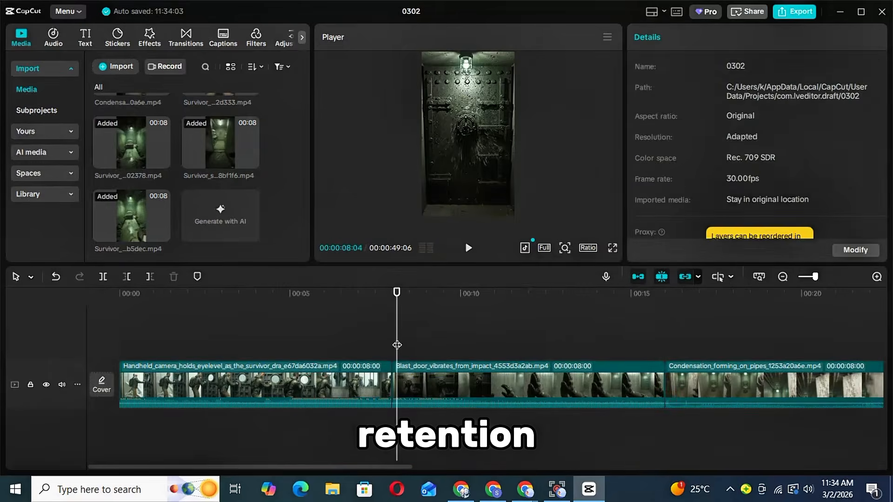
# Place a transition on the cut between the Handheld camera clip and the Blast door clip
pyautogui.click(186, 37)
pyautogui.moveTo(191, 216); pyautogui.dragTo(395, 384)
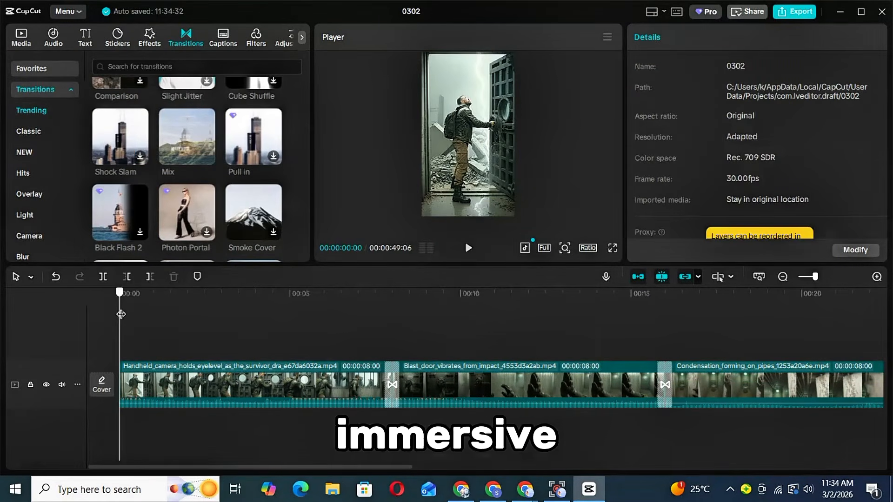
# Export the finished video 0302 as a 1080P H.264 mp4 at 30fps
pyautogui.click(796, 12)
pyautogui.click(596, 437)
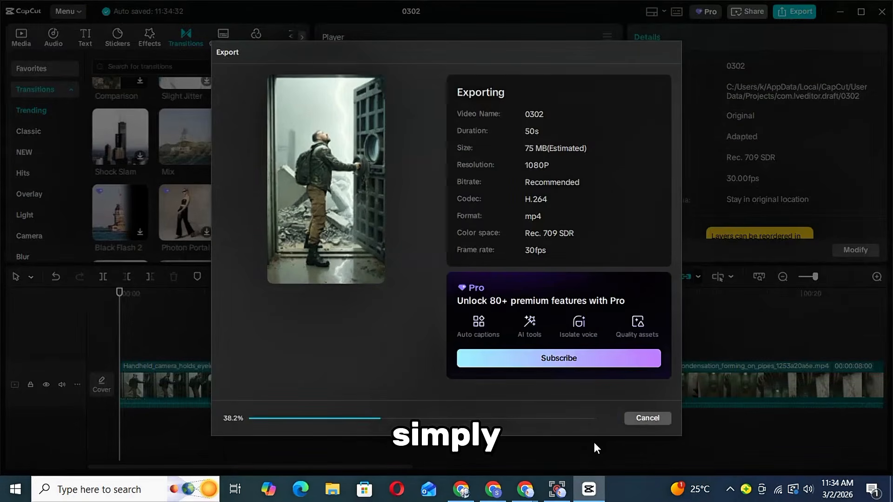